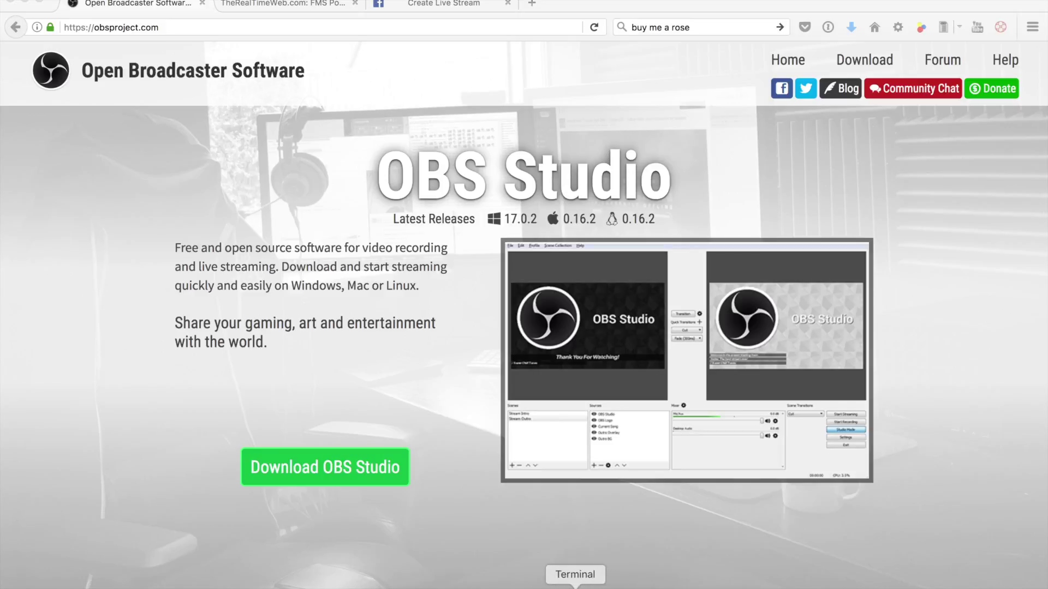
# Set OBS's stream type to Streaming Services with Facebook Live as the service
pyautogui.click(602, 585)
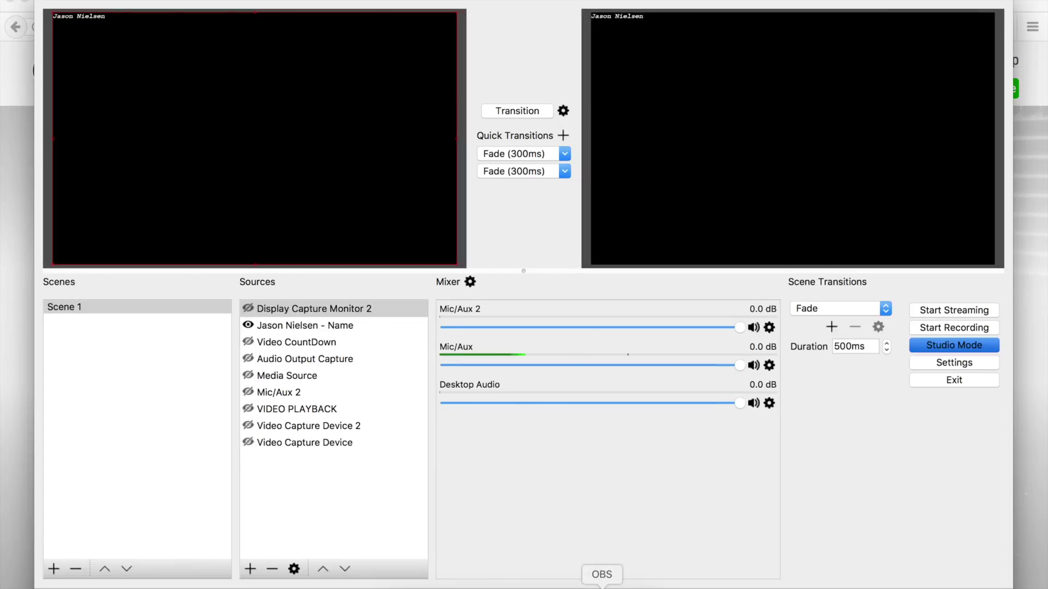
pyautogui.click(947, 363)
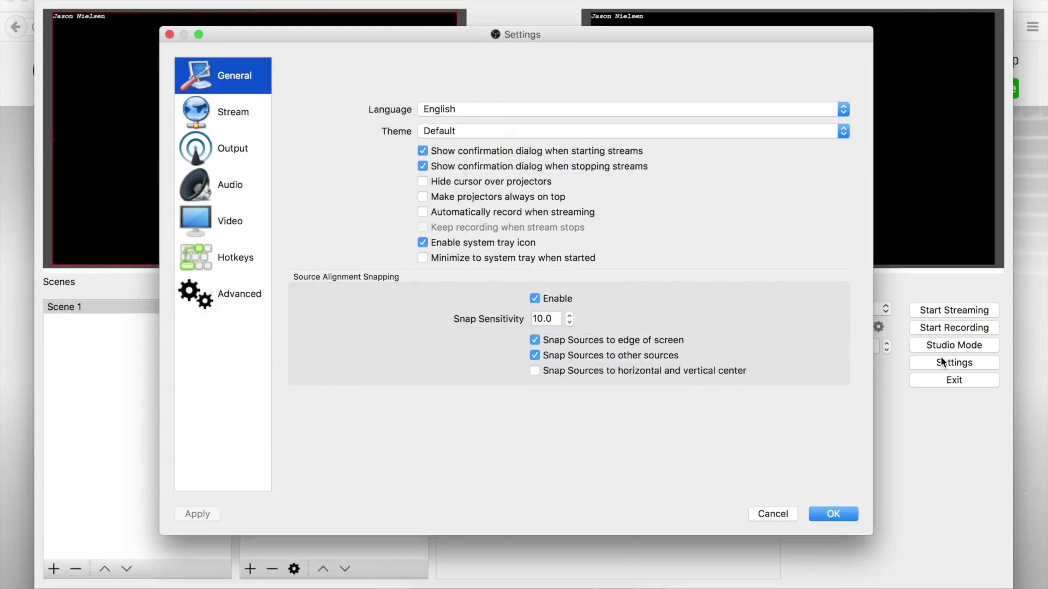
pyautogui.click(239, 120)
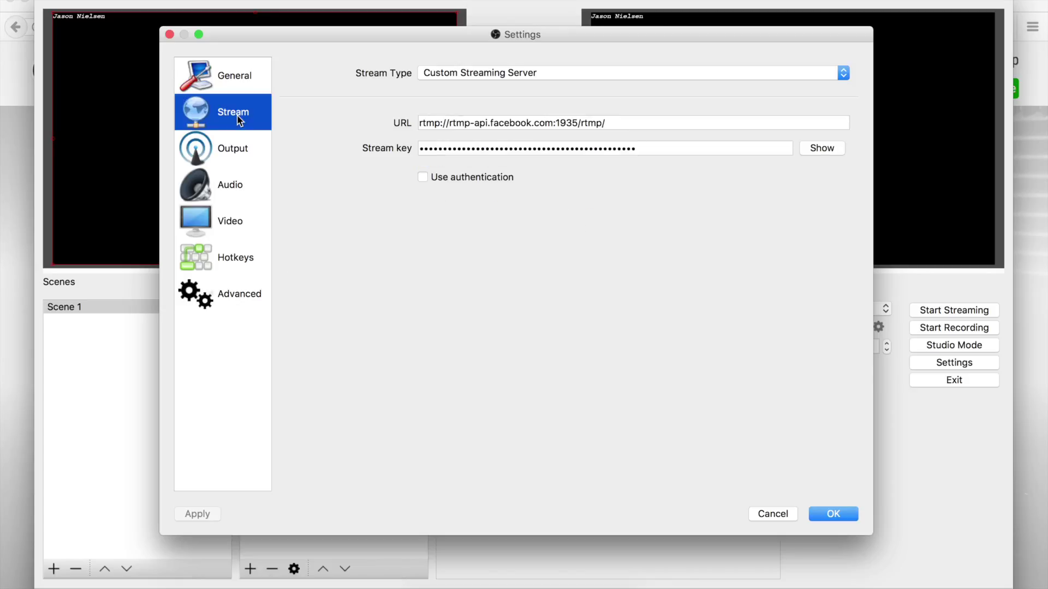
pyautogui.click(843, 76)
pyautogui.click(800, 59)
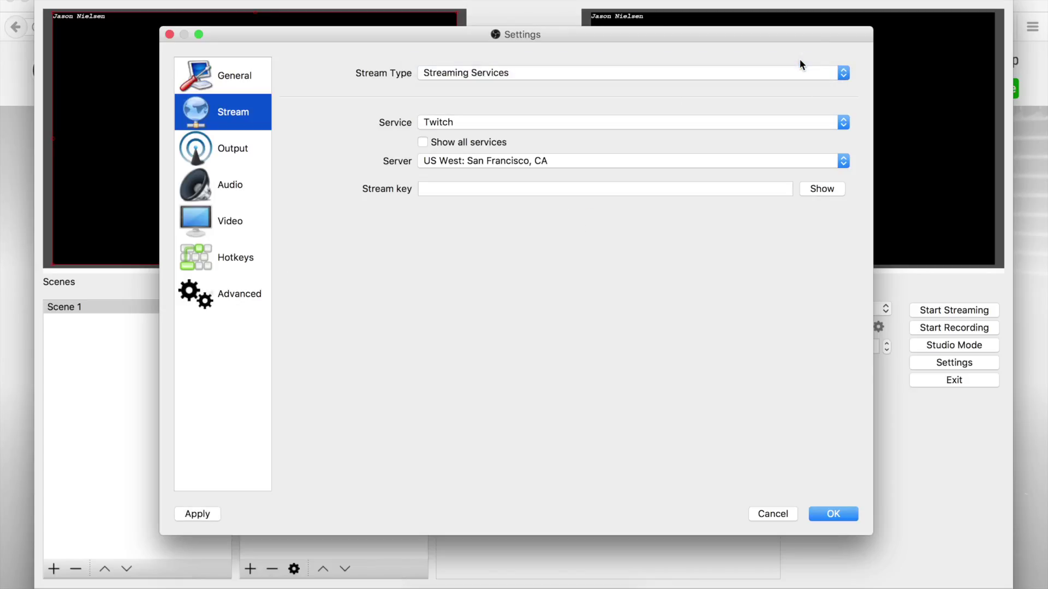
pyautogui.click(843, 123)
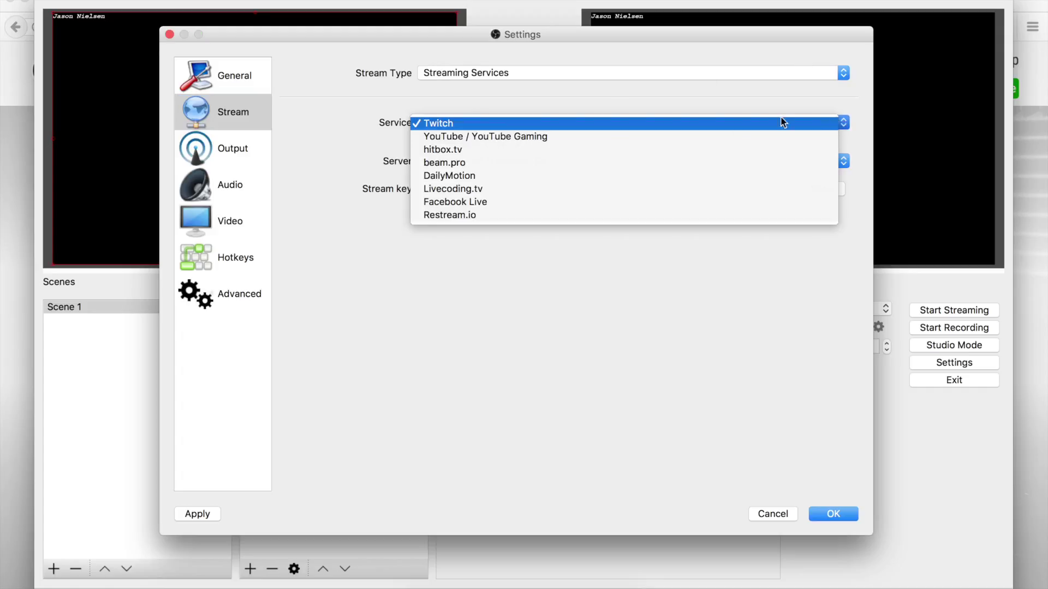
pyautogui.click(638, 202)
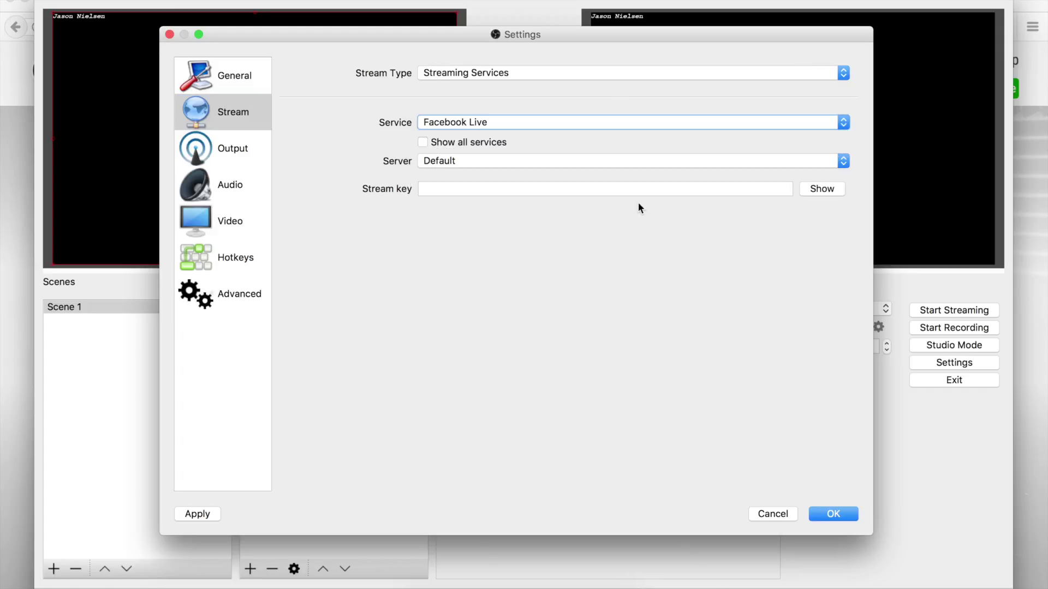
pyautogui.click(453, 187)
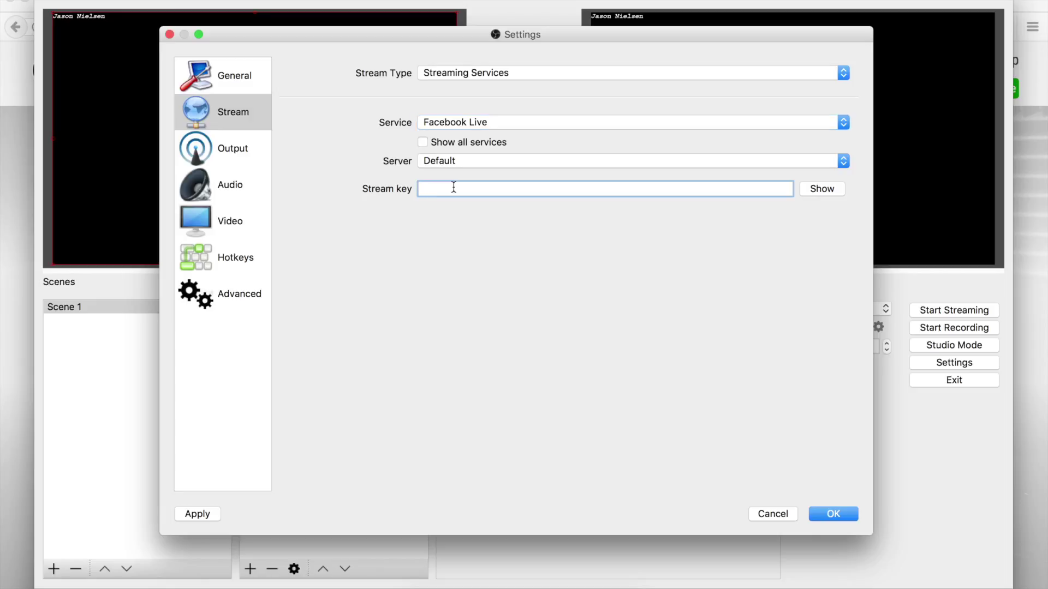
pyautogui.click(24, 158)
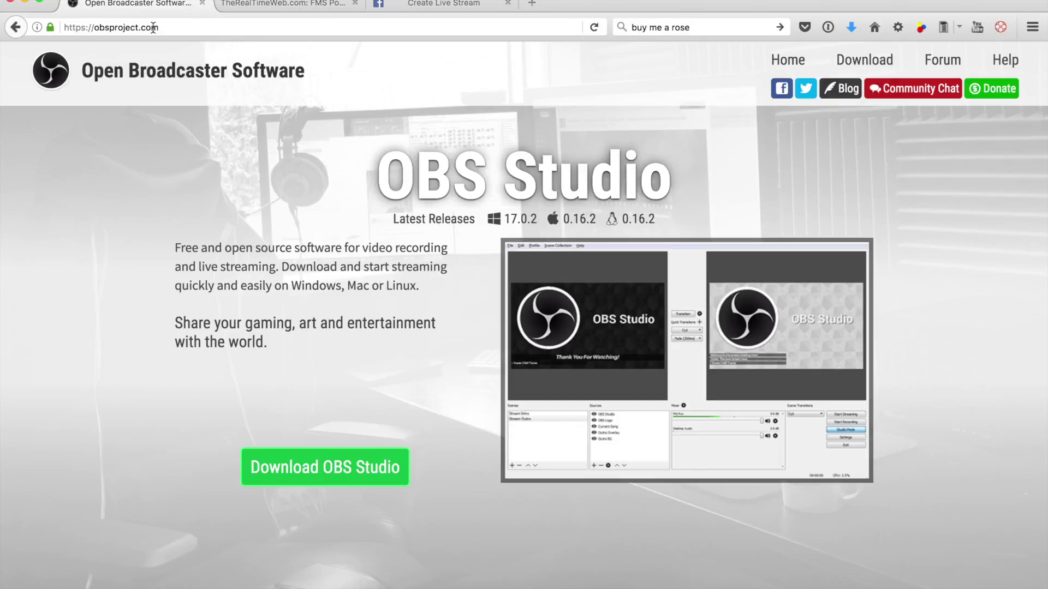
# Create a new Facebook live stream shared on your own Timeline
pyautogui.click(444, 4)
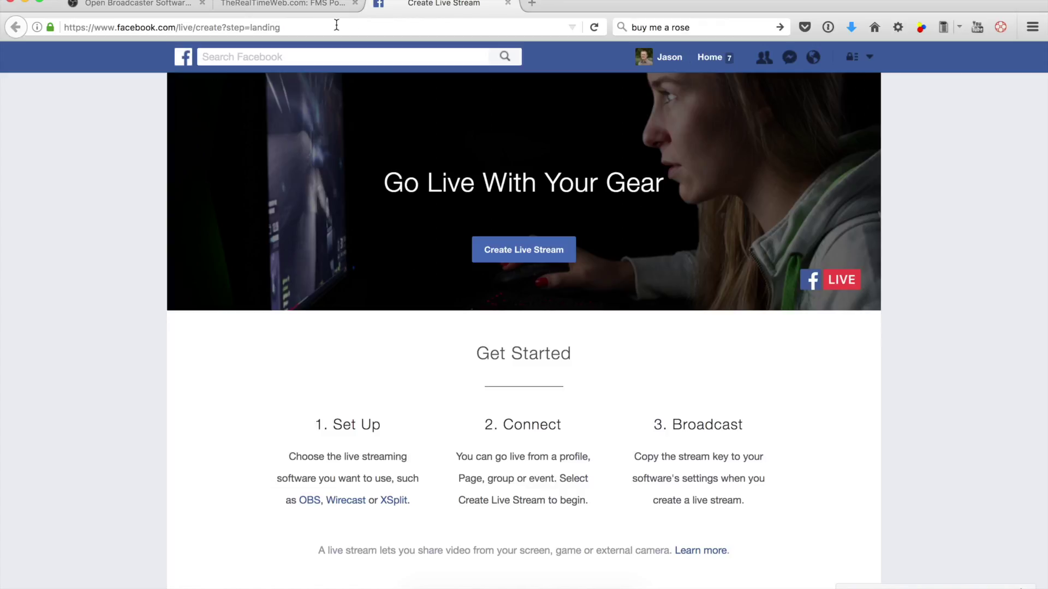
pyautogui.click(556, 257)
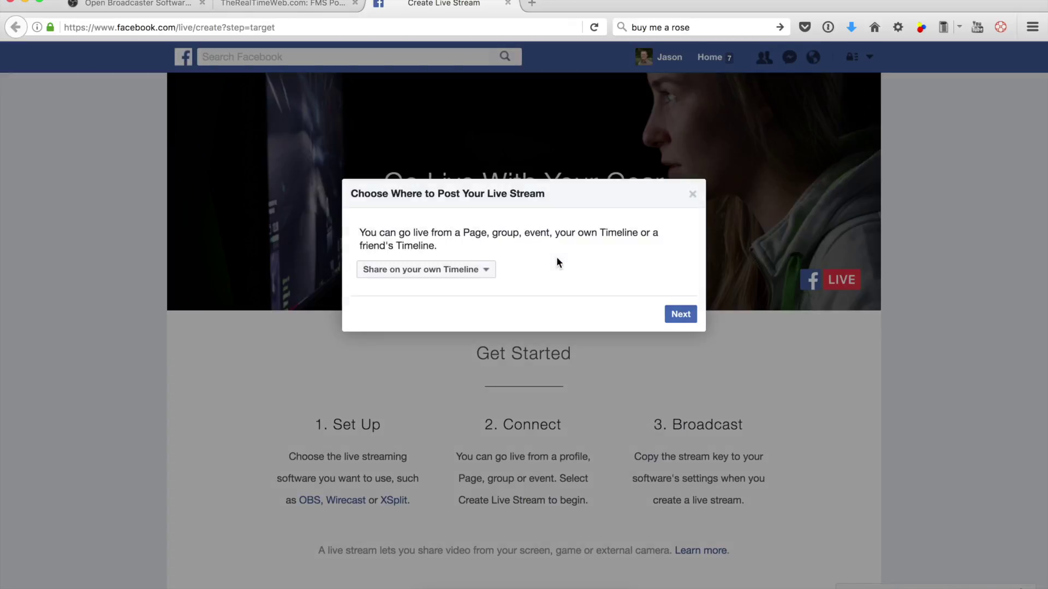
pyautogui.click(681, 314)
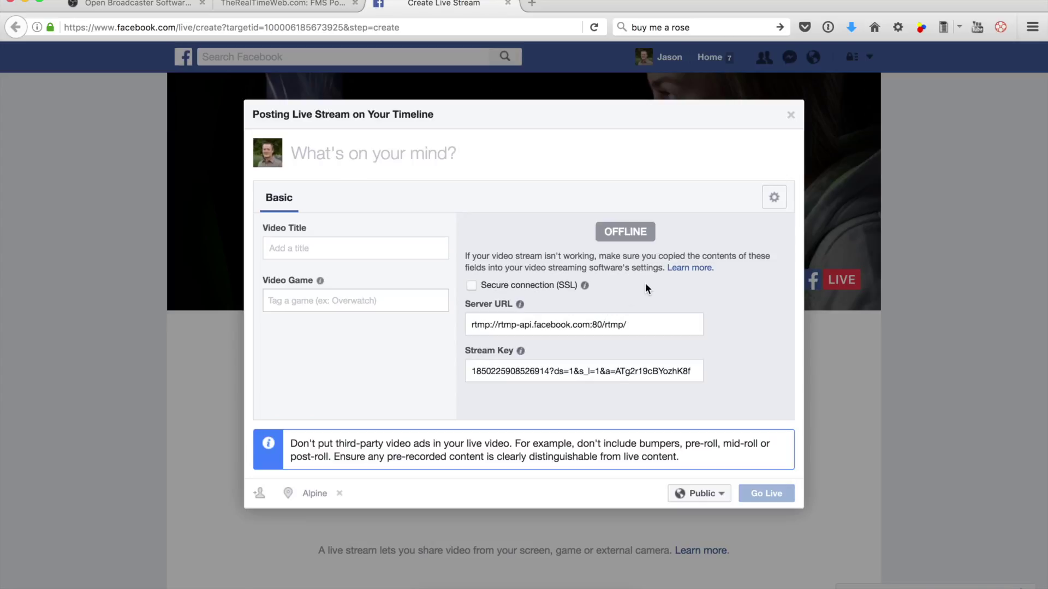
# Enter 'Test Broadcast' as both the live stream's post text and video title
pyautogui.click(589, 373)
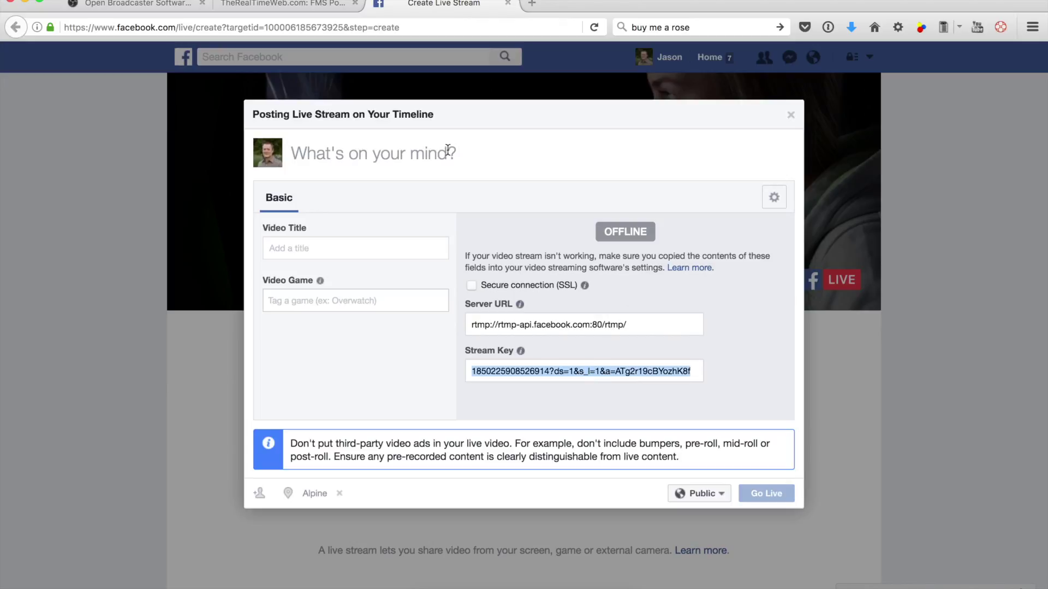
pyautogui.click(419, 152)
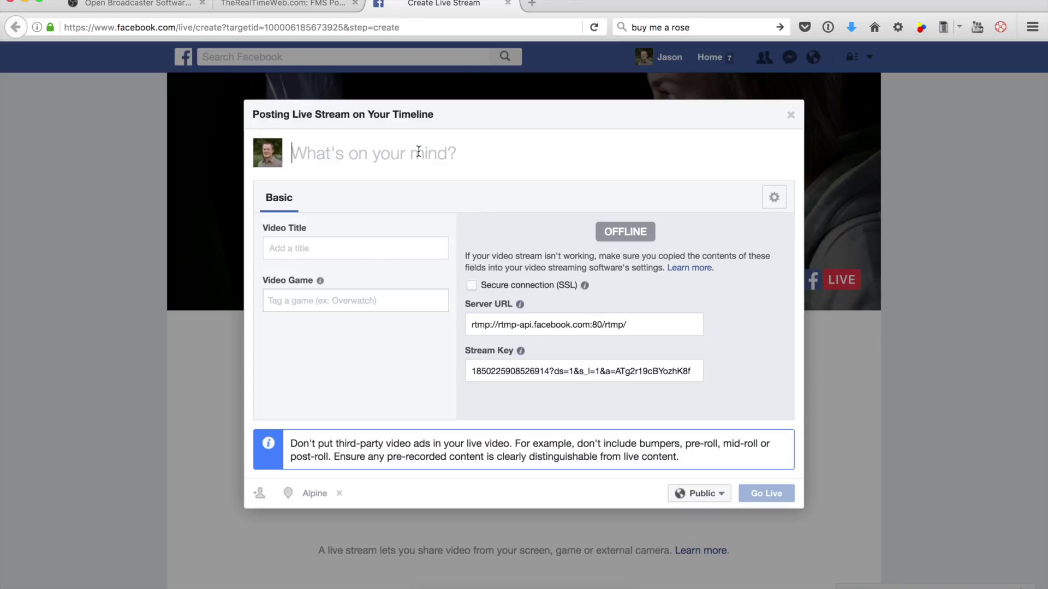
pyautogui.write('Test Bo')
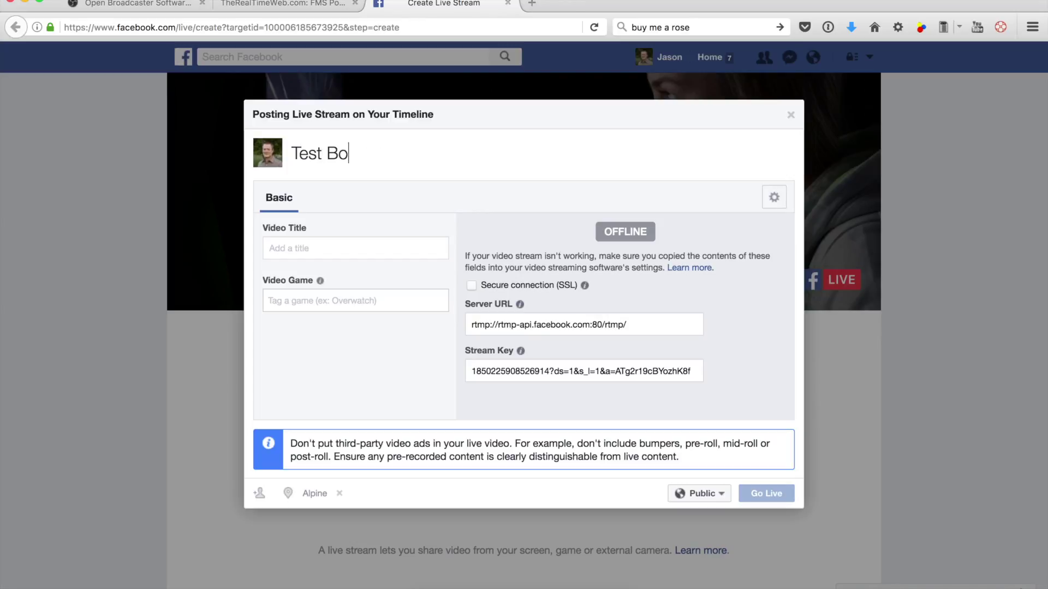
pyautogui.press('BackSpace')
pyautogui.write('roadcast')
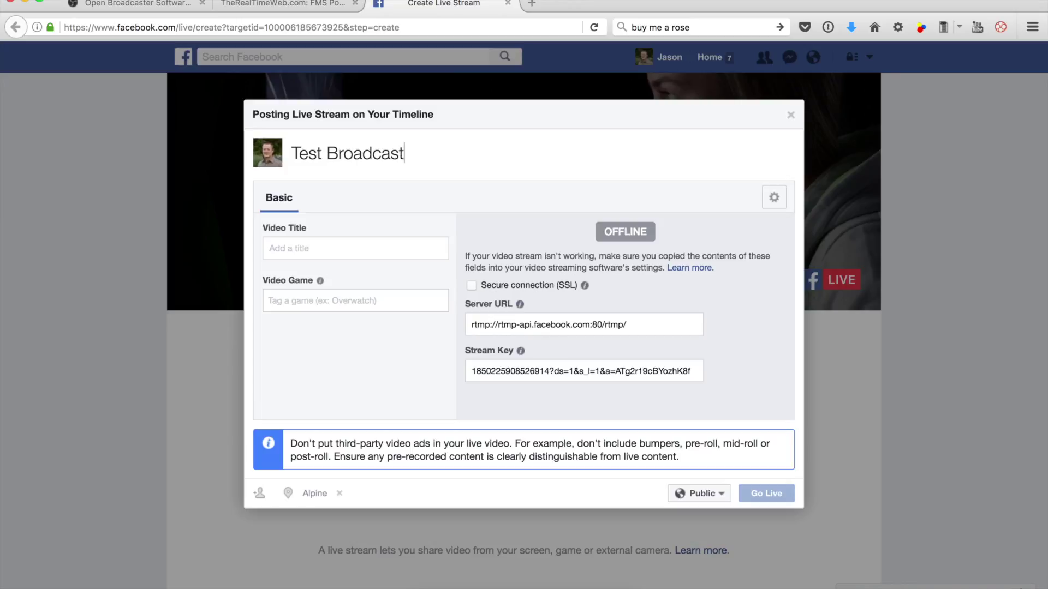
pyautogui.press('Tab')
pyautogui.click(363, 248)
pyautogui.write('Test')
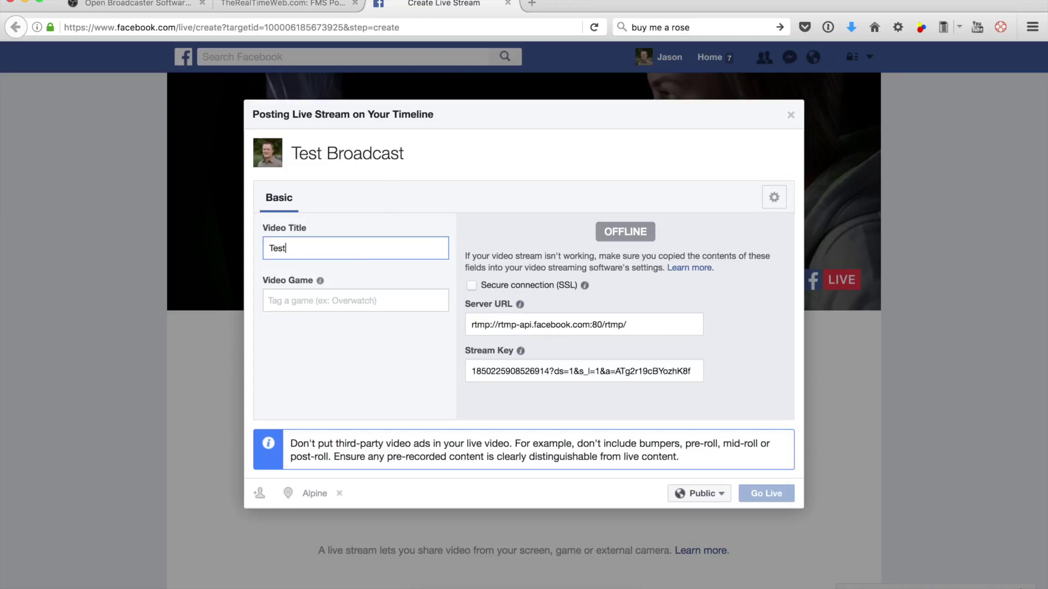
pyautogui.write(' Broadcast')
# Copy the Facebook stream key to the clipboard
pyautogui.click(580, 369)
pyautogui.rightClick(580, 370)
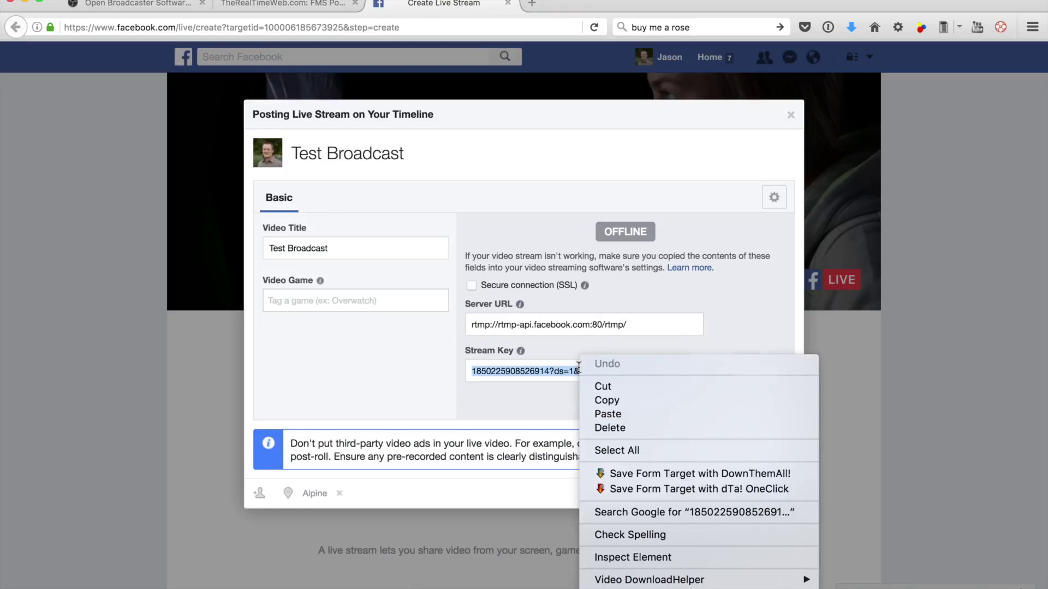
pyautogui.click(610, 400)
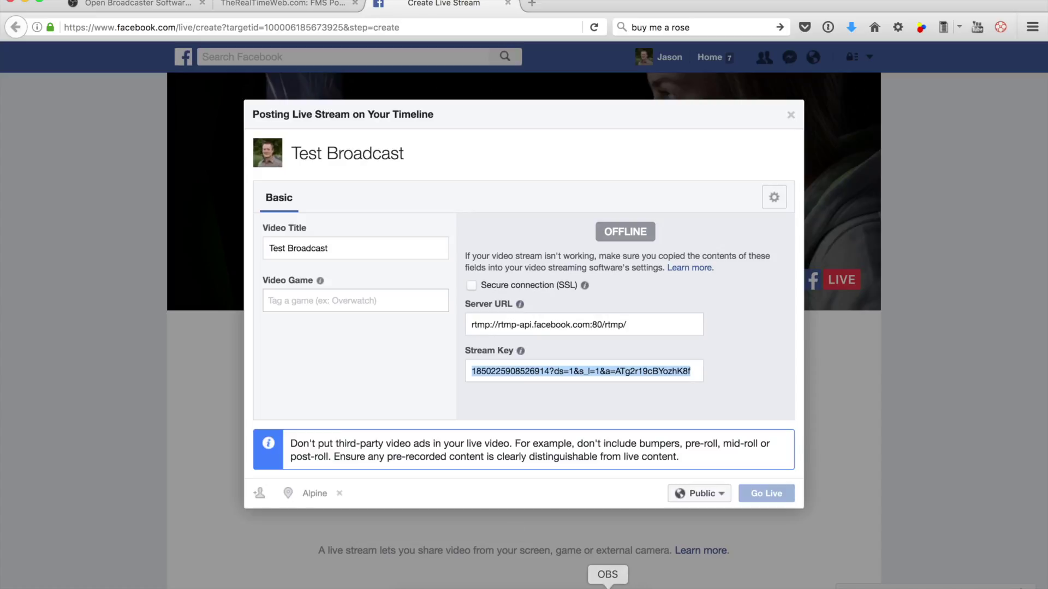
pyautogui.click(606, 585)
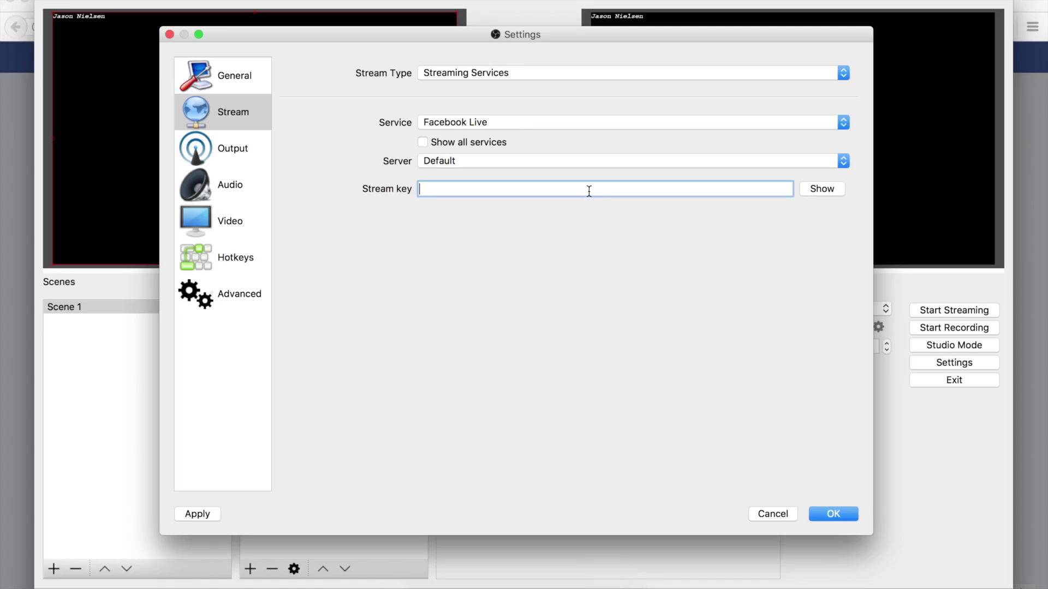
# Paste the Facebook stream key into OBS, reveal it, and save the settings
pyautogui.press('super+v')
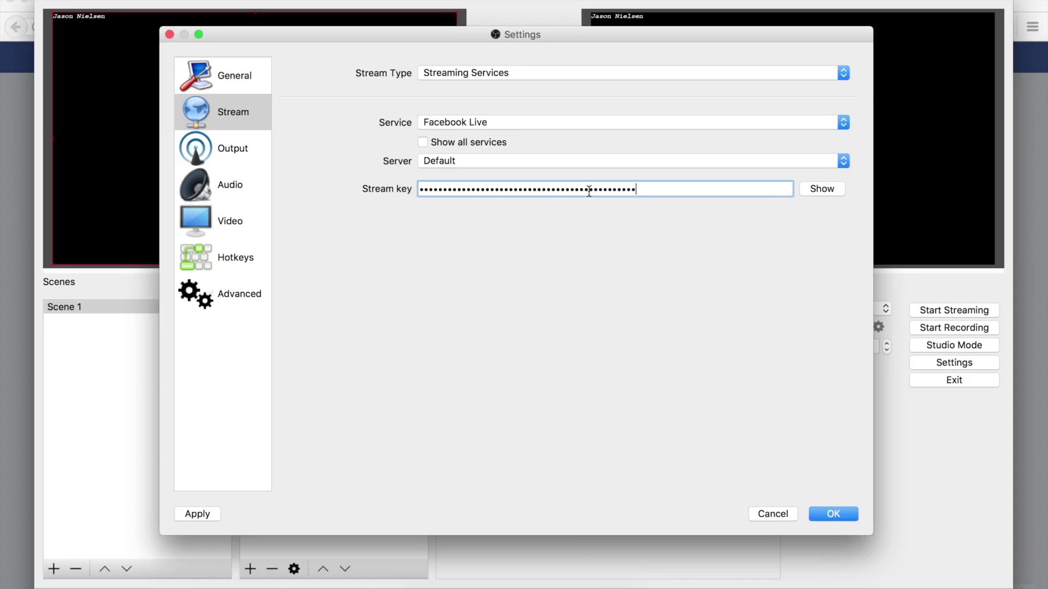
pyautogui.click(822, 189)
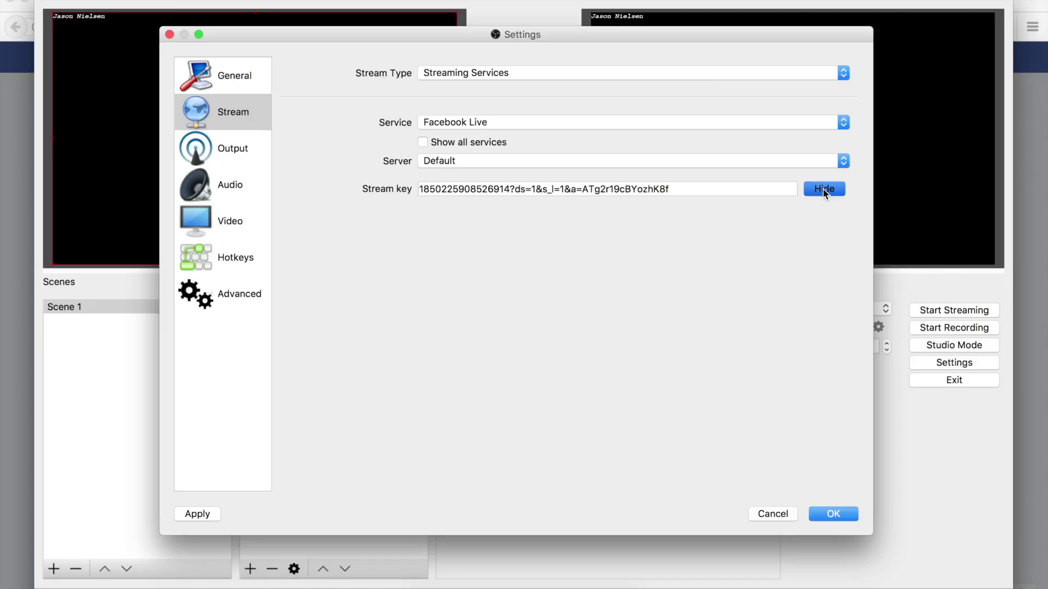
pyautogui.click(829, 516)
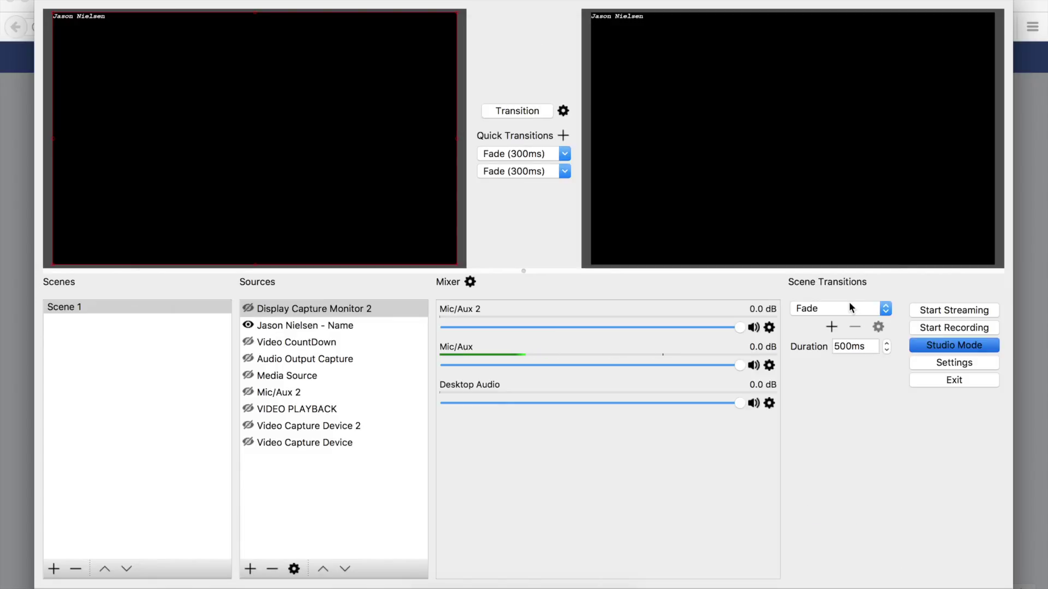
# Start streaming and dismiss the failed-to-connect alert
pyautogui.click(934, 311)
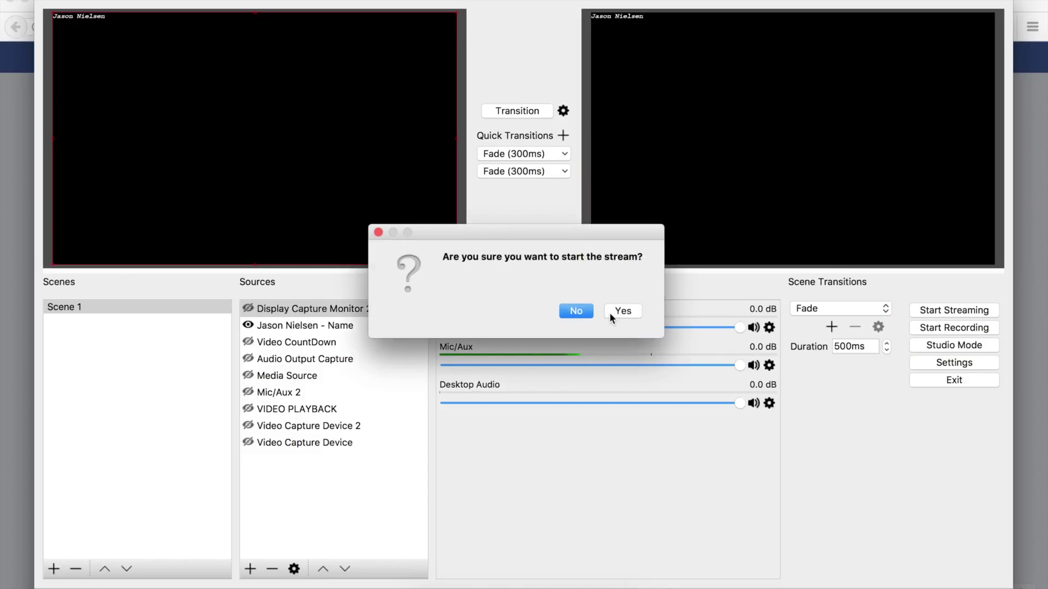
pyautogui.click(621, 311)
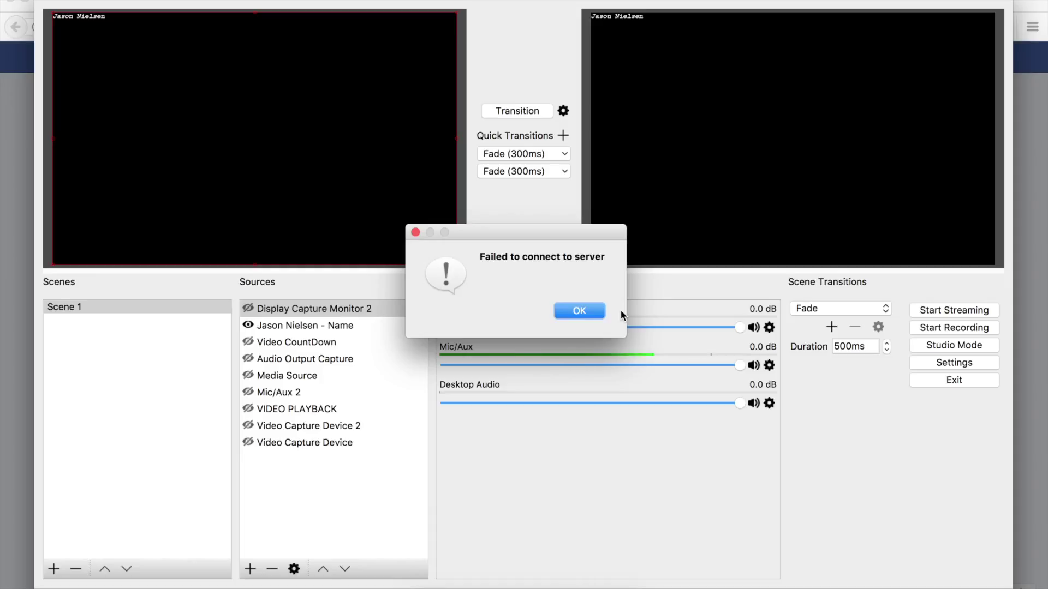
pyautogui.click(591, 306)
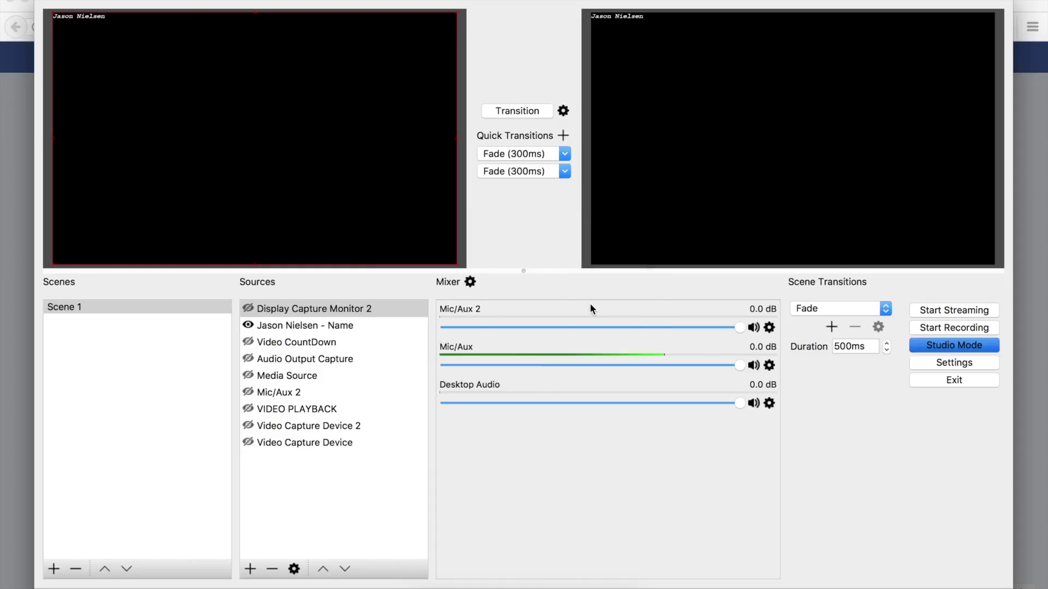
# Select the full Facebook Server URL rtmp://rtmp-api.facebook.com:80/rtmp/
pyautogui.press('super+m')
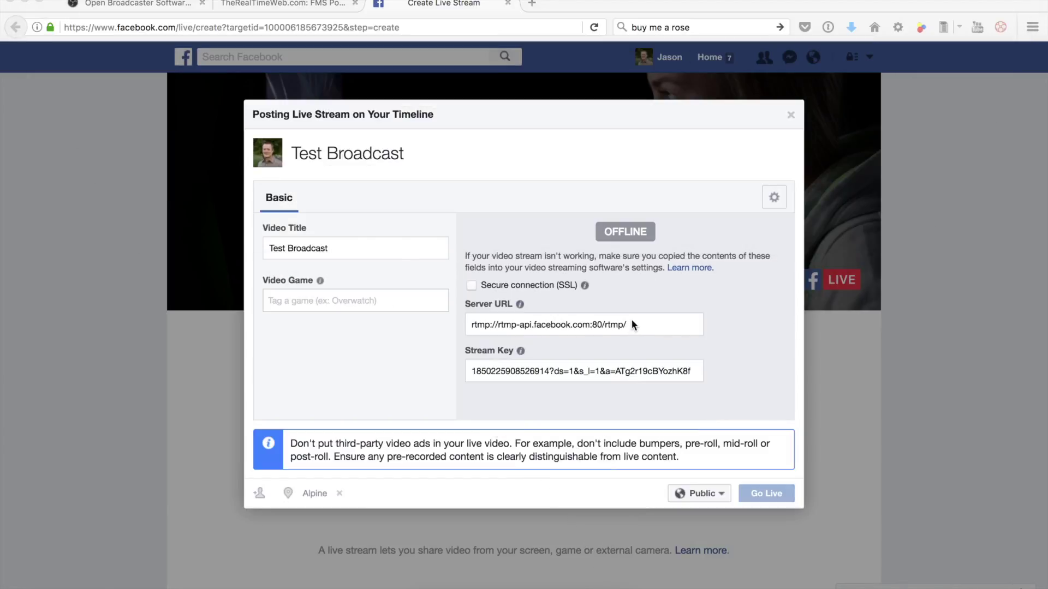
pyautogui.click(631, 319)
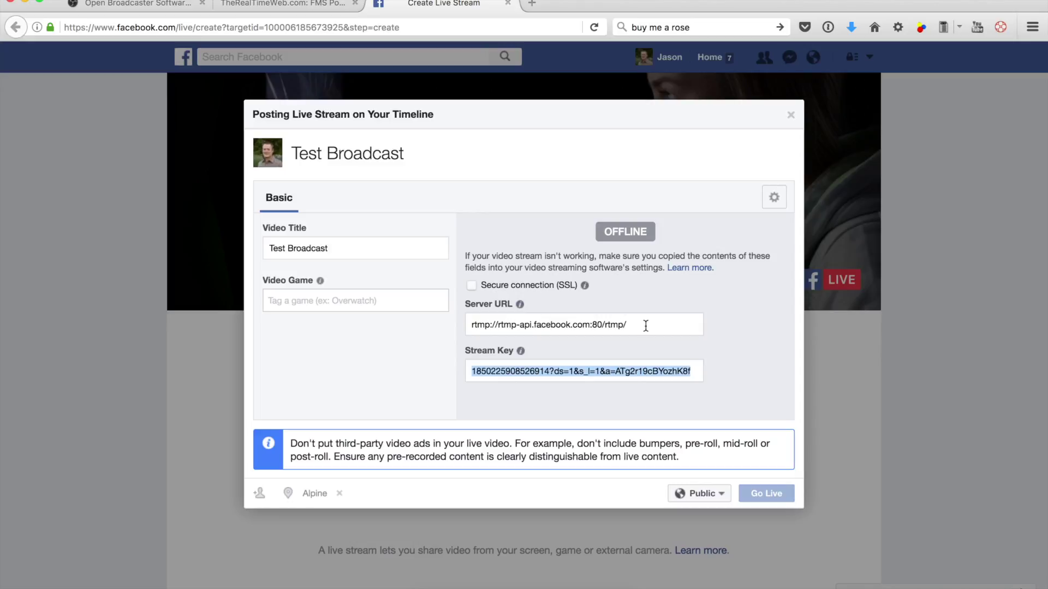
pyautogui.moveTo(471, 325); pyautogui.dragTo(674, 326)
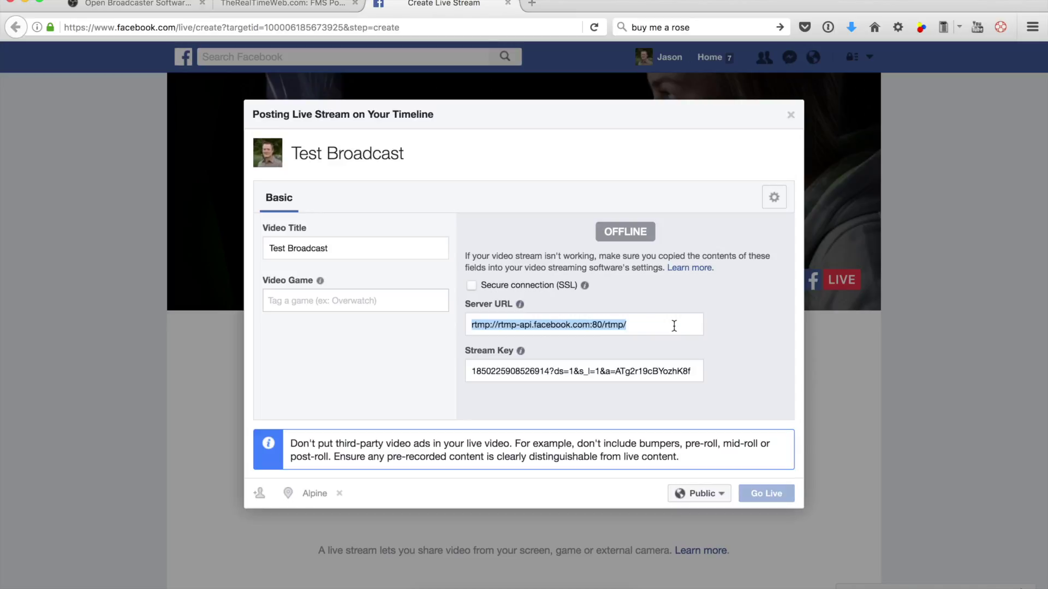
pyautogui.click(315, 7)
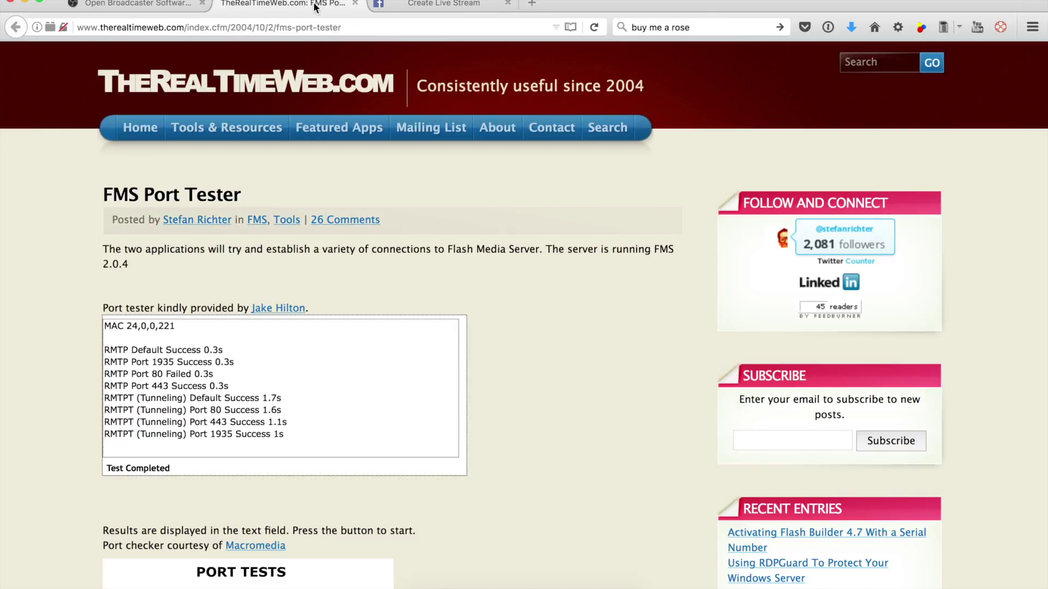
# Highlight the port test results: port 80 failed, ports 1935 and 443 succeeded
pyautogui.moveTo(218, 374); pyautogui.dragTo(95, 371)
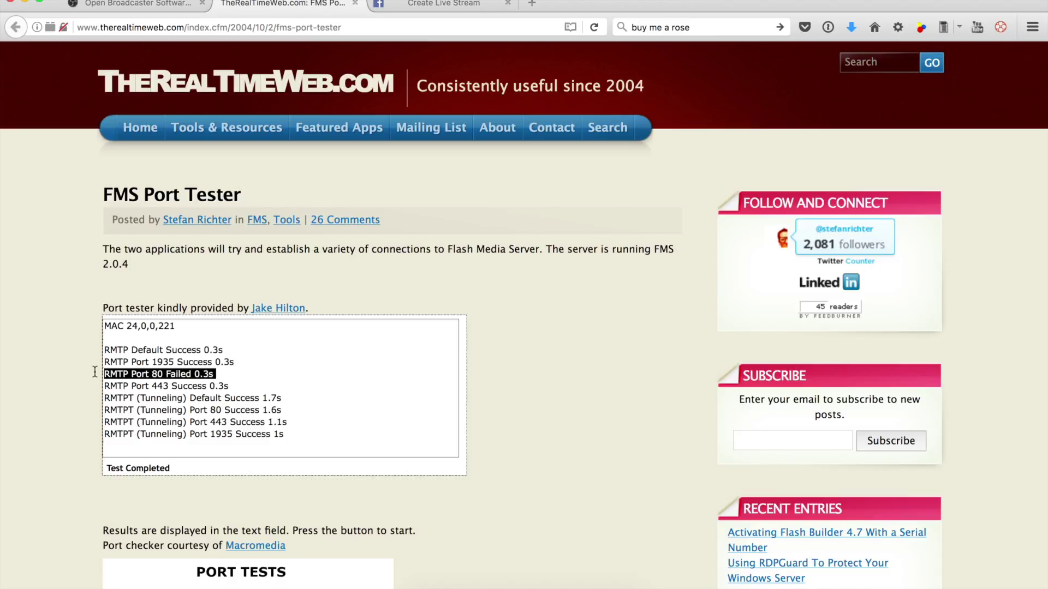
pyautogui.moveTo(251, 362); pyautogui.dragTo(99, 361)
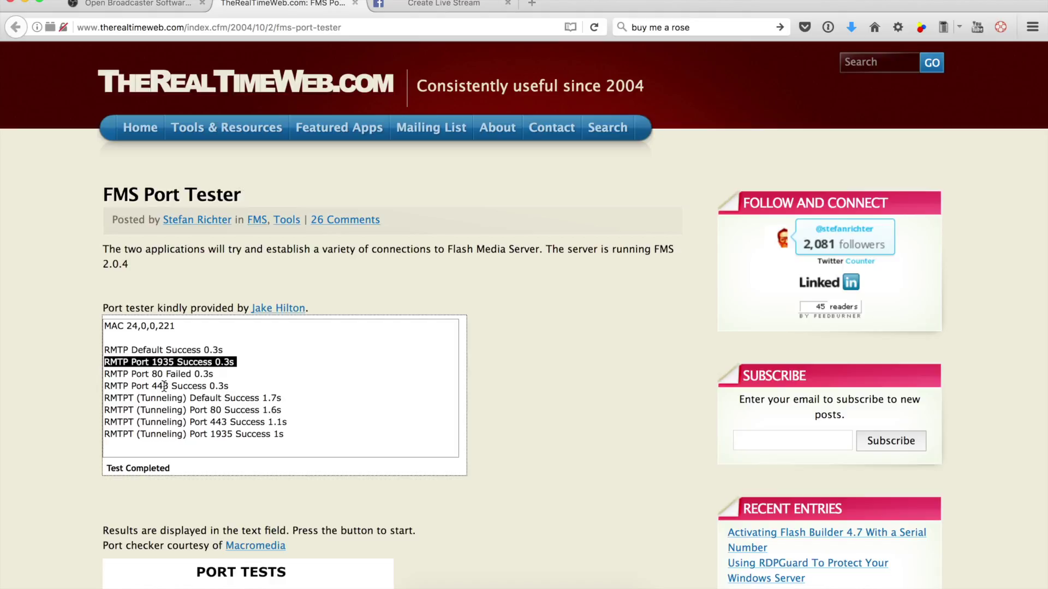
pyautogui.moveTo(172, 387); pyautogui.dragTo(153, 388)
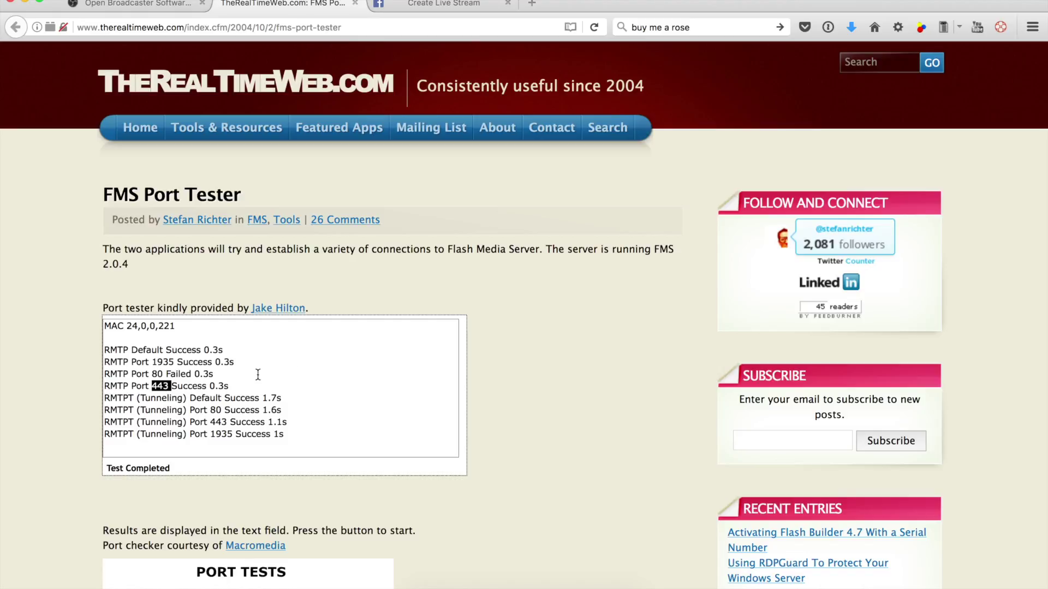
pyautogui.moveTo(178, 362); pyautogui.dragTo(153, 362)
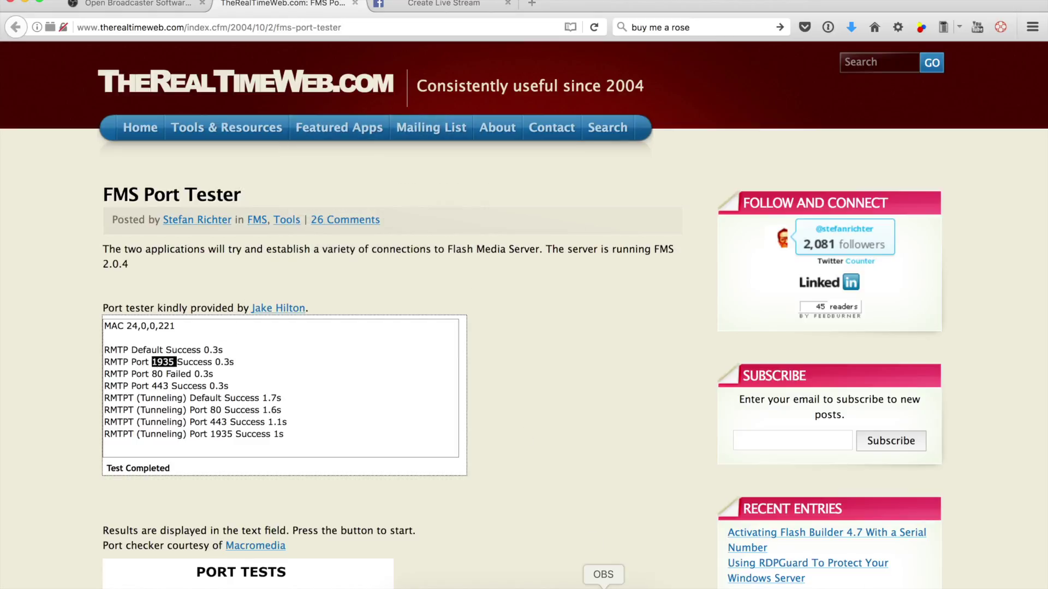
pyautogui.click(603, 574)
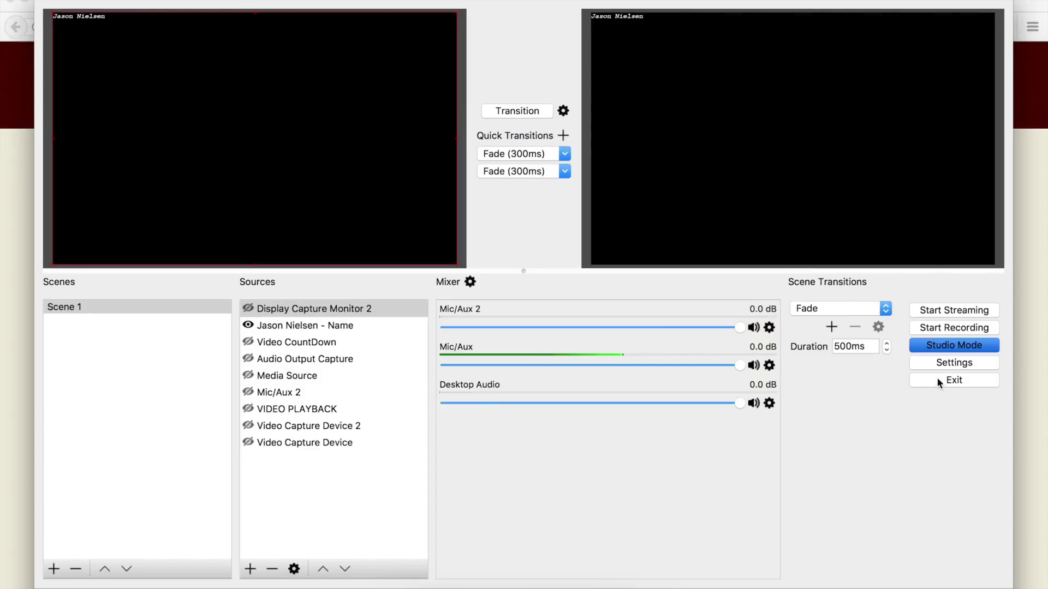
# Change the OBS stream type to Custom Streaming Server
pyautogui.click(947, 364)
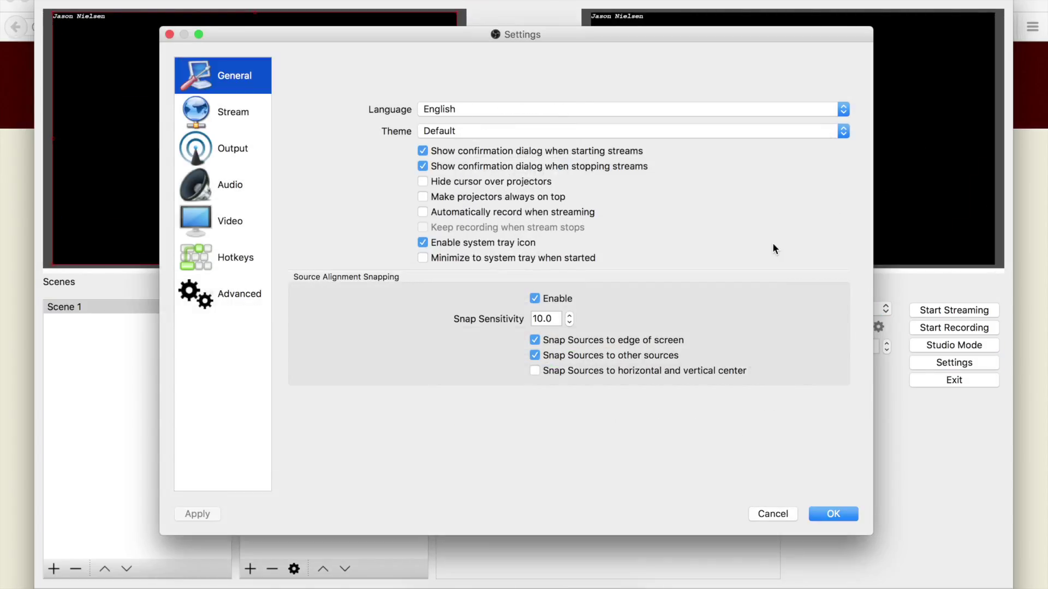
pyautogui.click(230, 112)
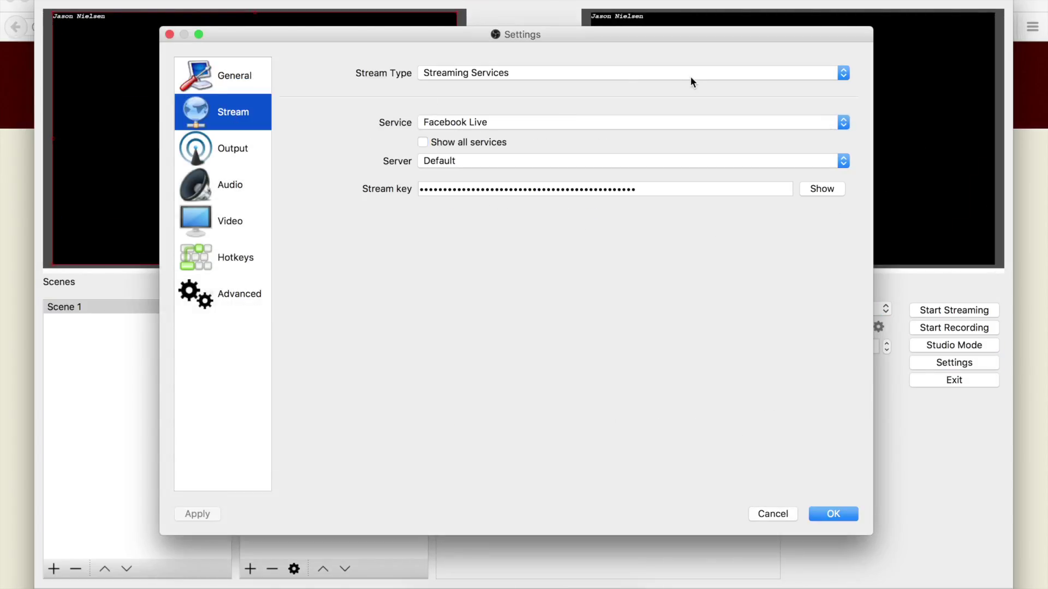
pyautogui.click(843, 73)
pyautogui.click(815, 85)
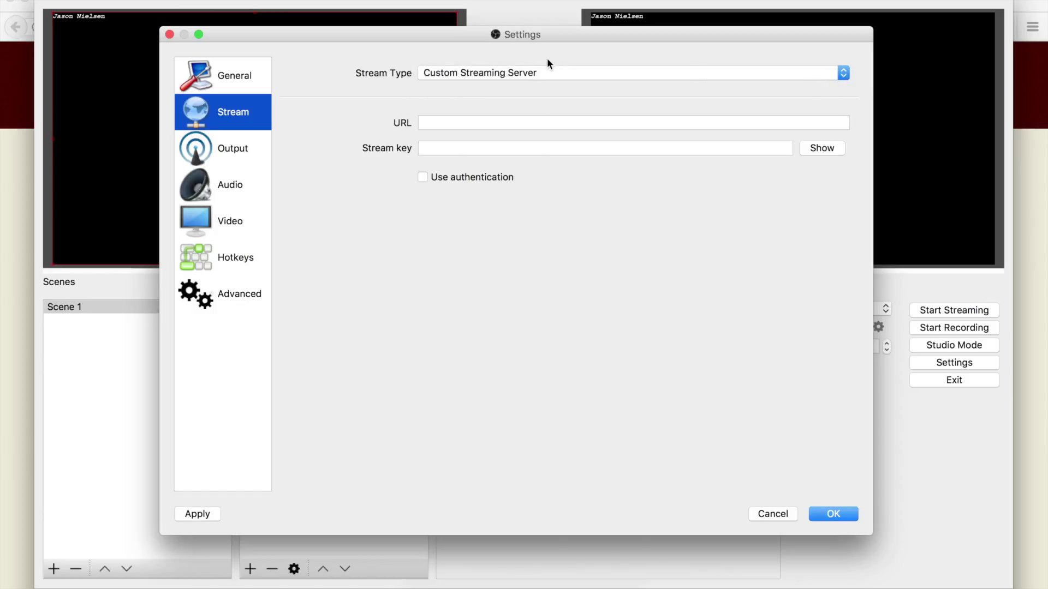
pyautogui.click(474, 587)
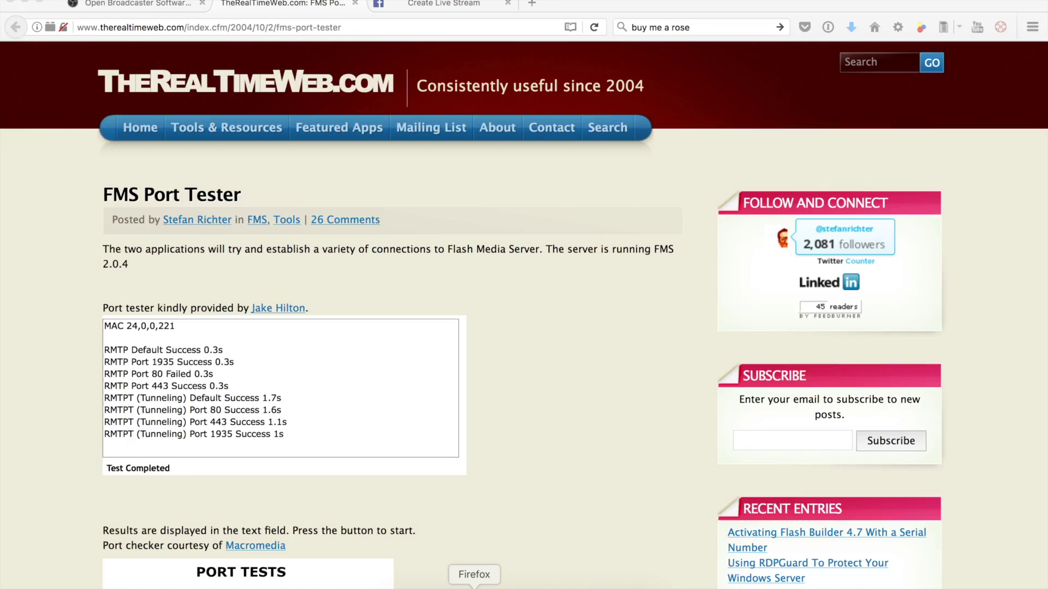
pyautogui.click(403, 9)
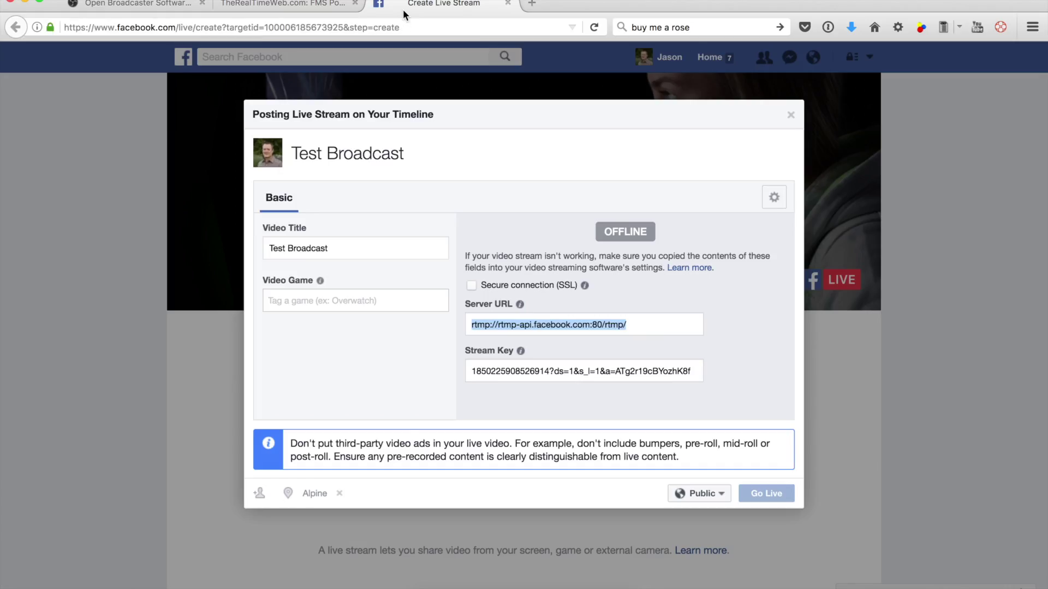
# Set the OBS server URL to Facebook's URL with port 1935: rtmp://rtmp-api.facebook.com:1935/rtmp/
pyautogui.click(653, 322)
pyautogui.tripleClick(651, 323)
pyautogui.press('super+c')
pyautogui.click(600, 584)
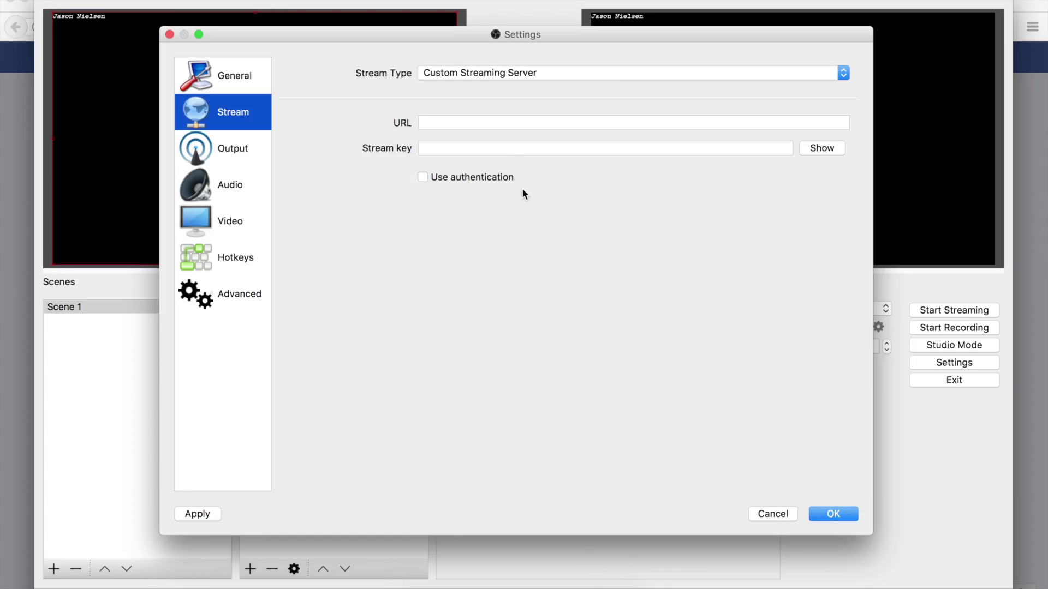
pyautogui.click(511, 124)
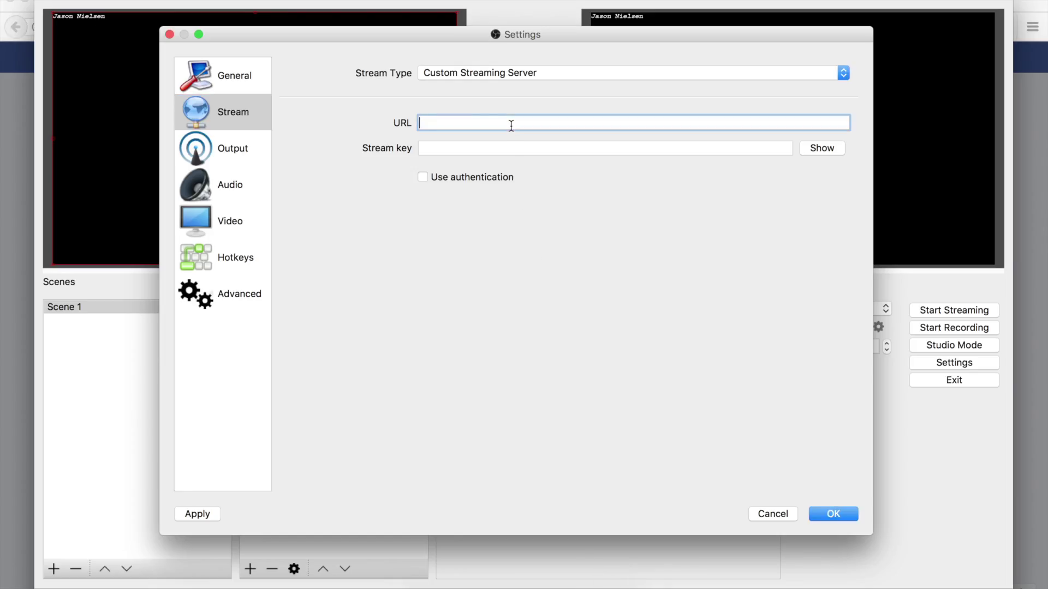
pyautogui.press('super+v')
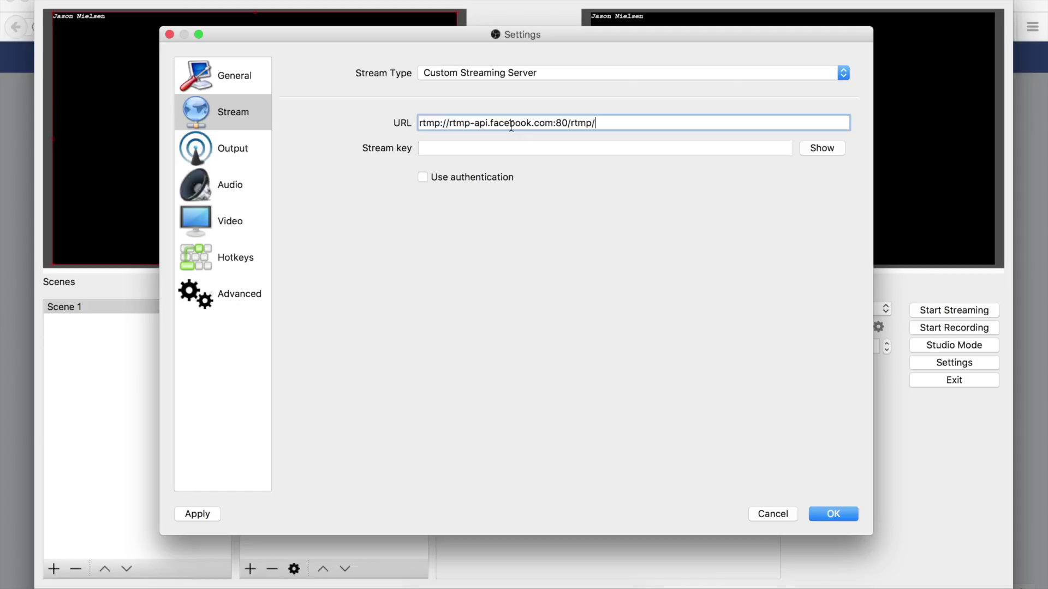
pyautogui.doubleClick(567, 122)
pyautogui.press('BackSpace')
pyautogui.write('1935')
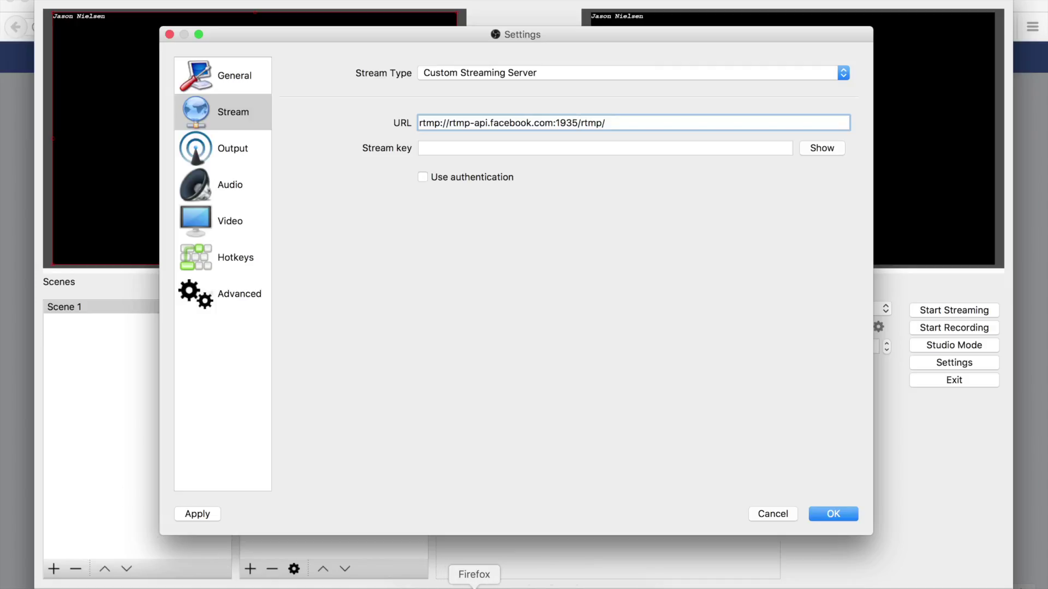
# Paste Facebook's stream key into OBS, reveal it, and save the settings
pyautogui.click(474, 587)
pyautogui.click(655, 326)
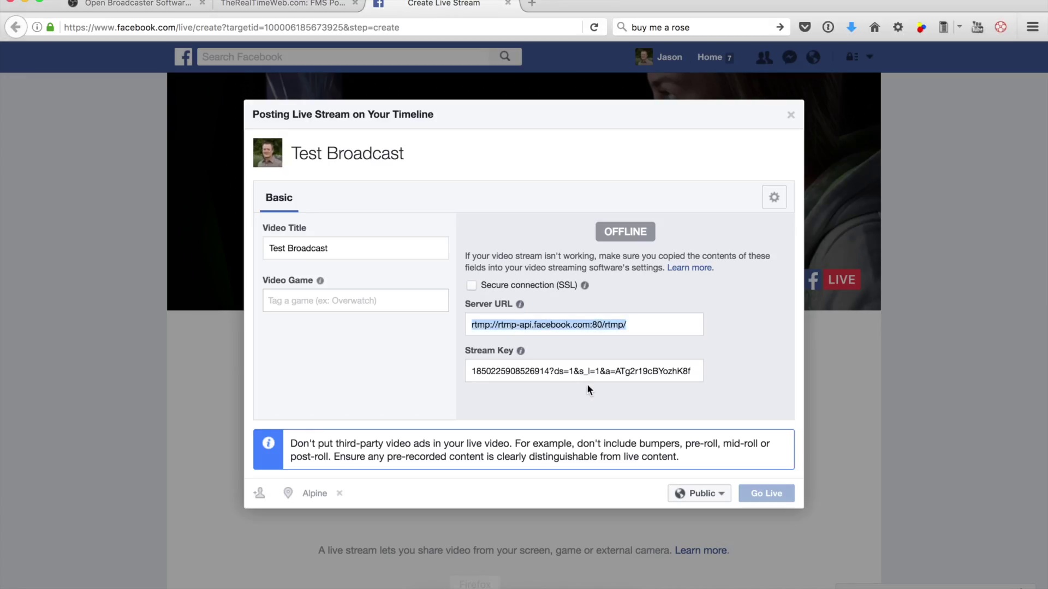
pyautogui.click(639, 372)
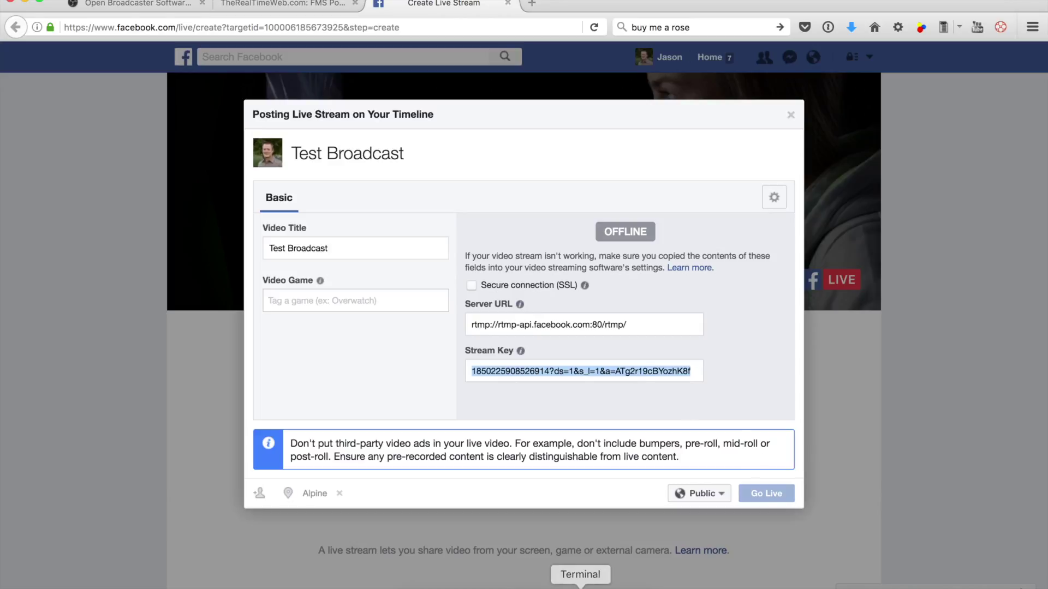
pyautogui.click(606, 587)
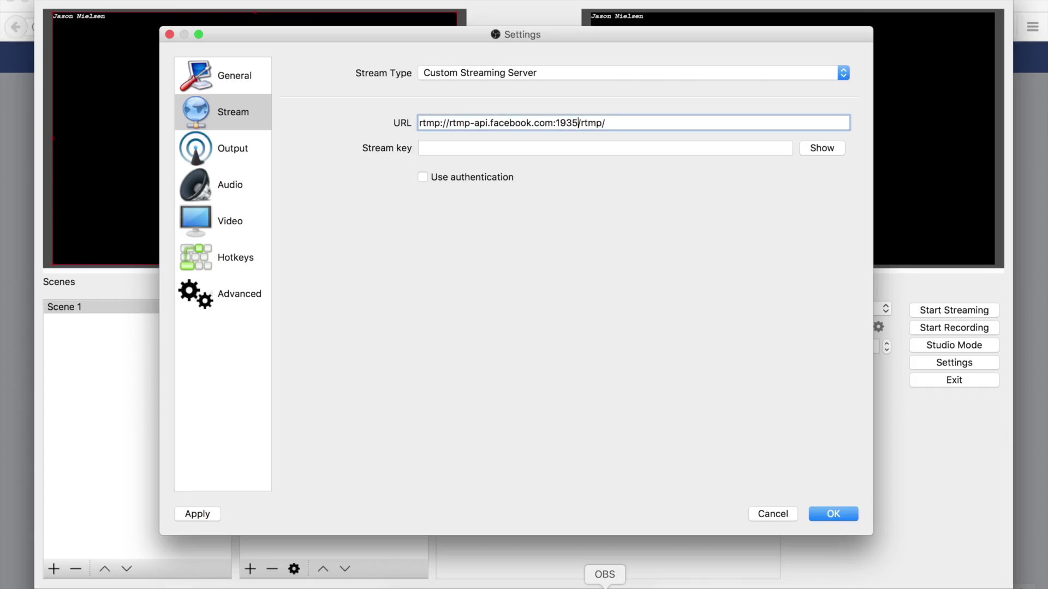
pyautogui.click(496, 151)
pyautogui.press('super+v')
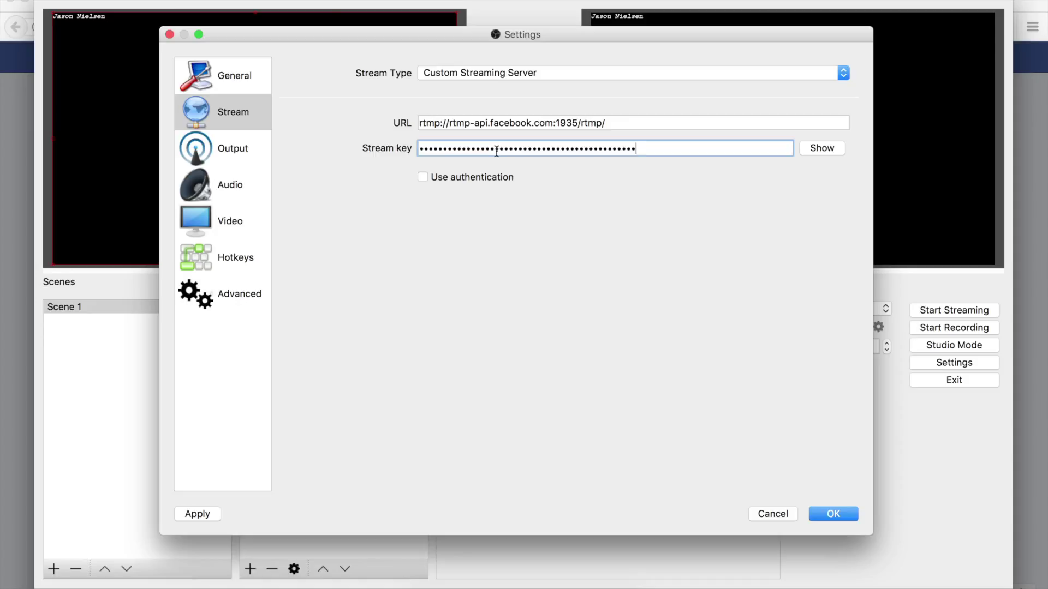
pyautogui.click(808, 149)
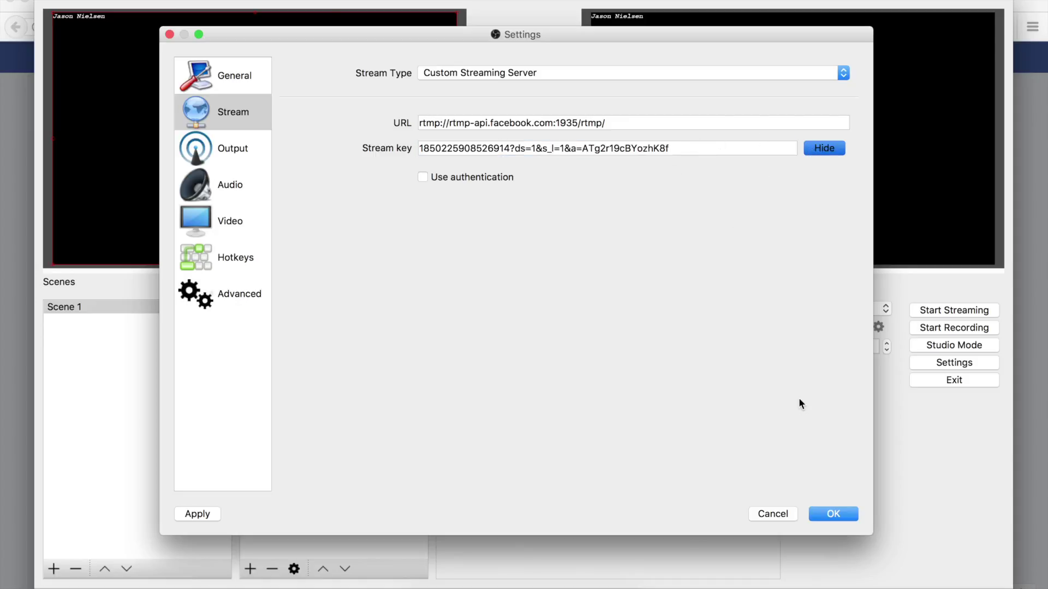
pyautogui.click(826, 516)
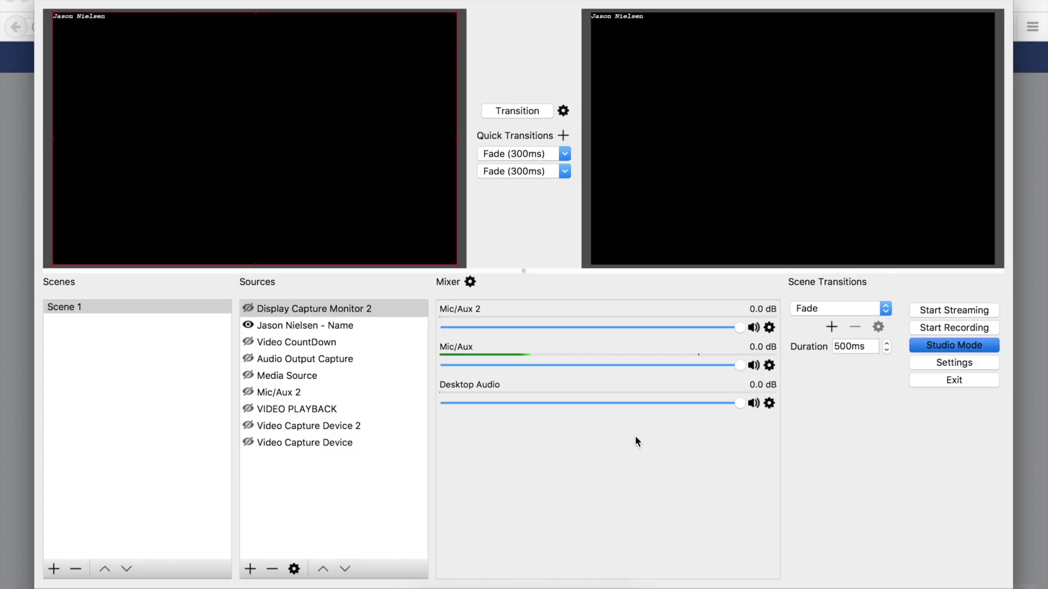
# Start streaming from OBS to the custom Facebook server and confirm with Yes
pyautogui.click(964, 310)
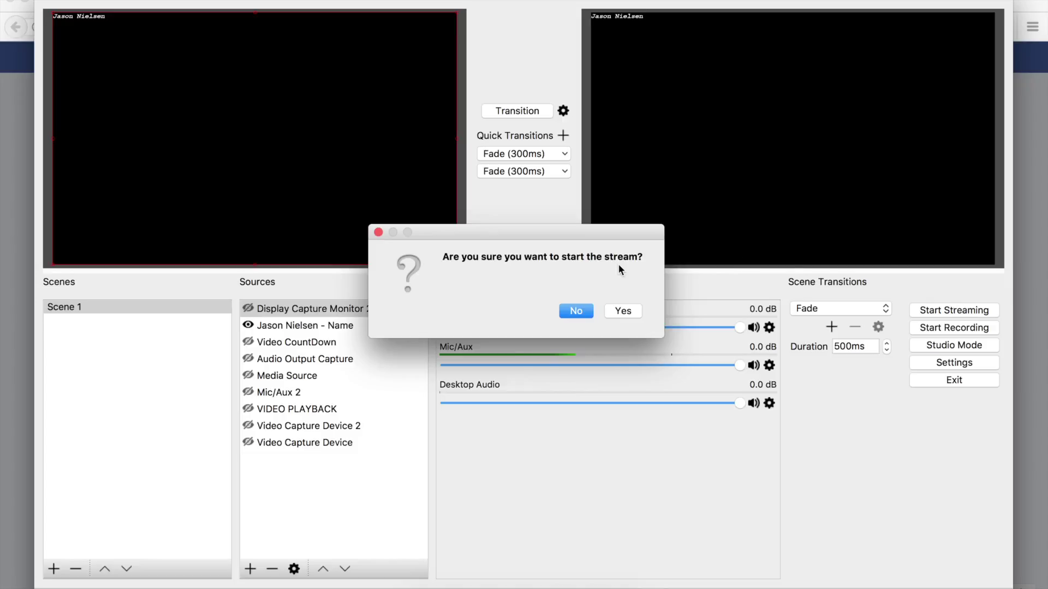
pyautogui.click(614, 309)
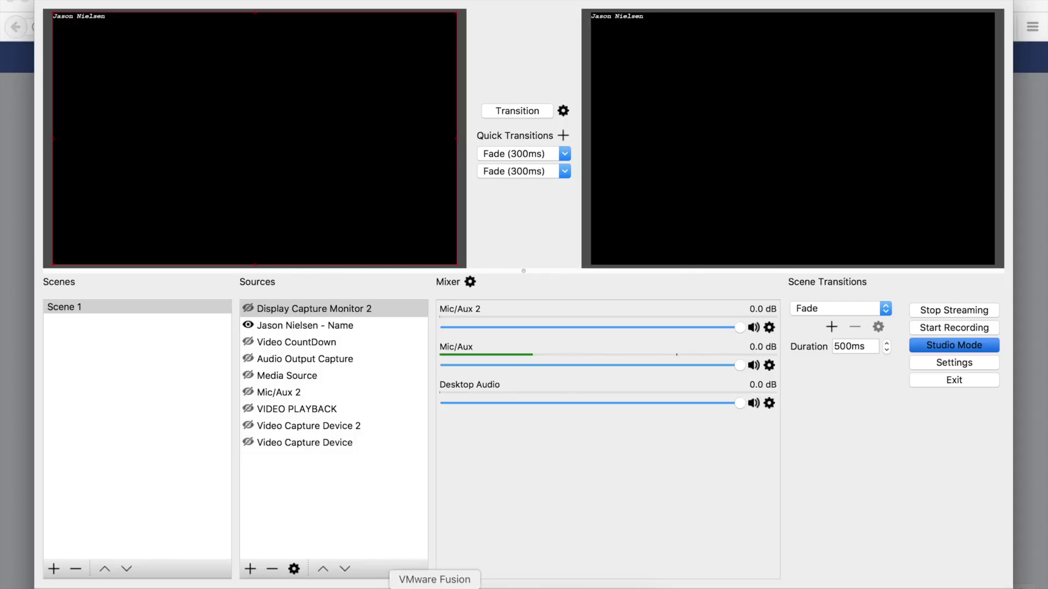
pyautogui.click(472, 585)
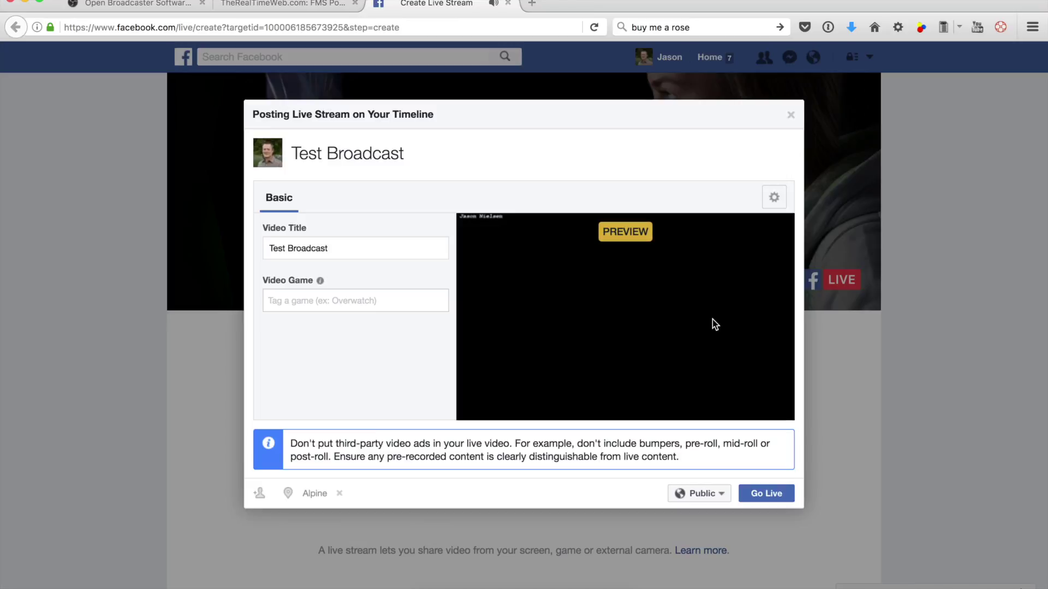
# Check the Facebook dialog's PREVIEW player showing the incoming OBS video
pyautogui.moveTo(664, 308)
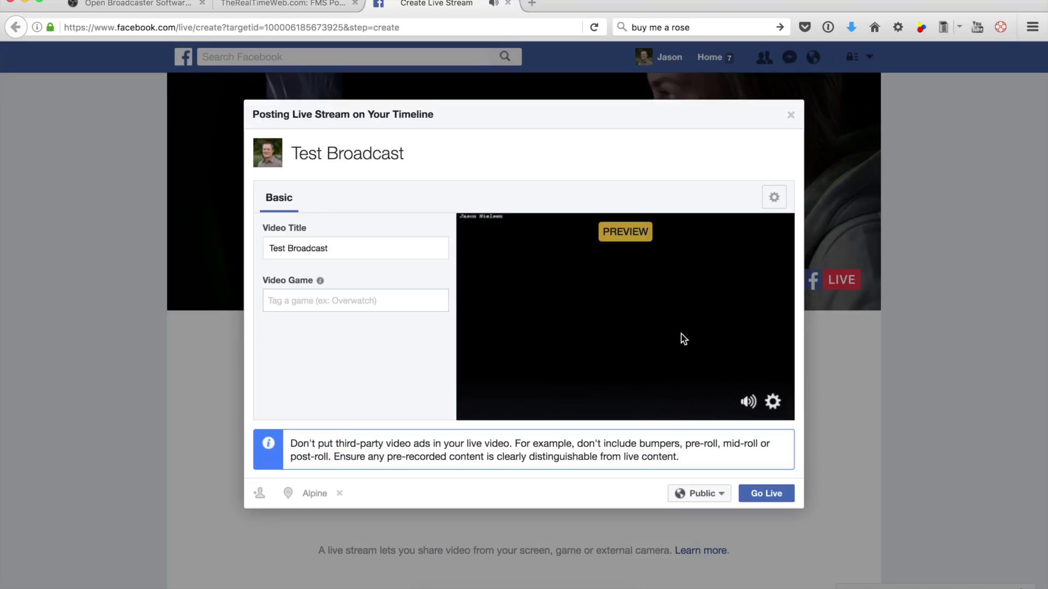